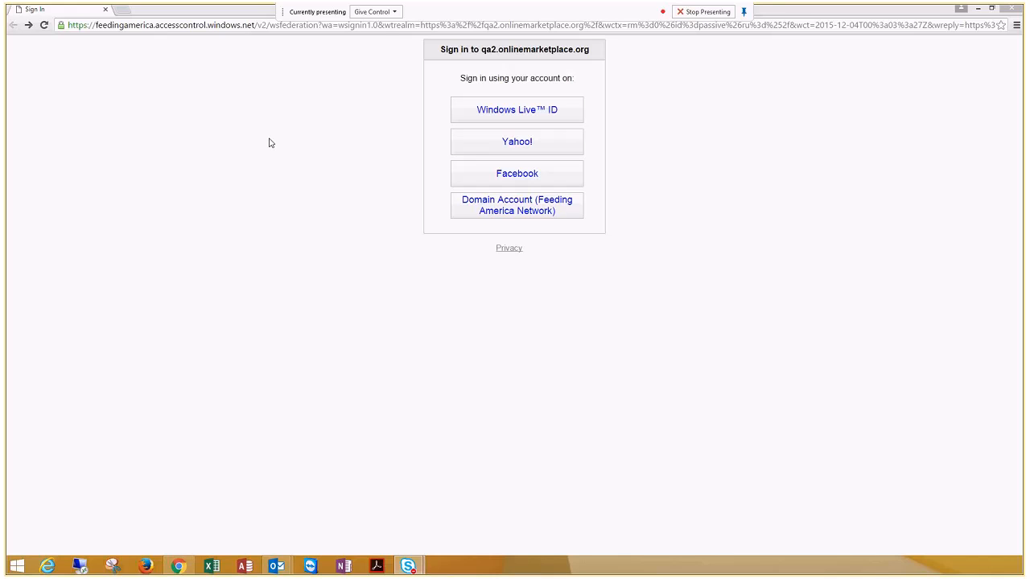
Step: Sign in to the marketplace with the Yahoo! account, entering its saved user ID and the account password
left_click(468, 150)
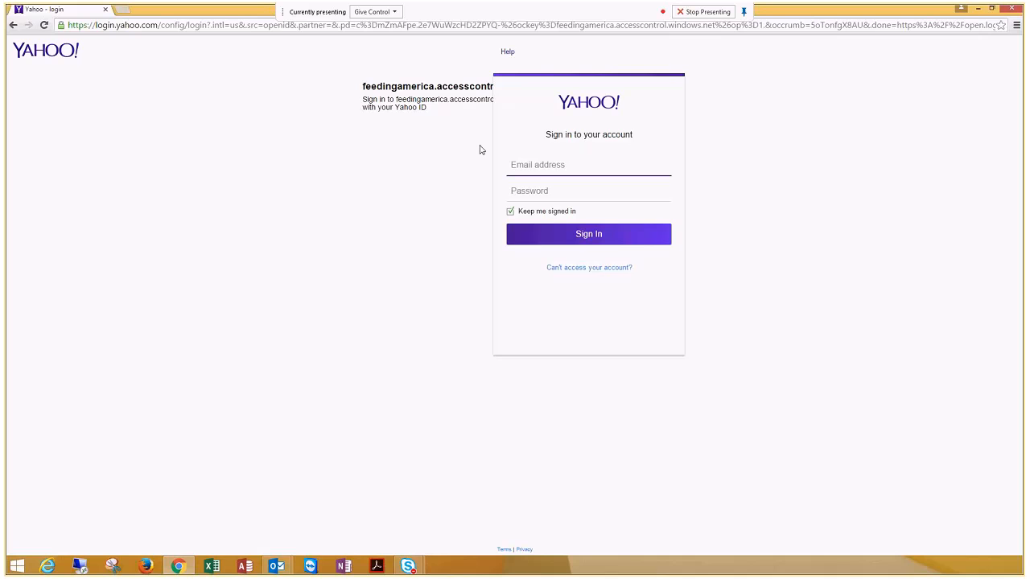
left_click(546, 167)
left_click(535, 183)
left_click(590, 197)
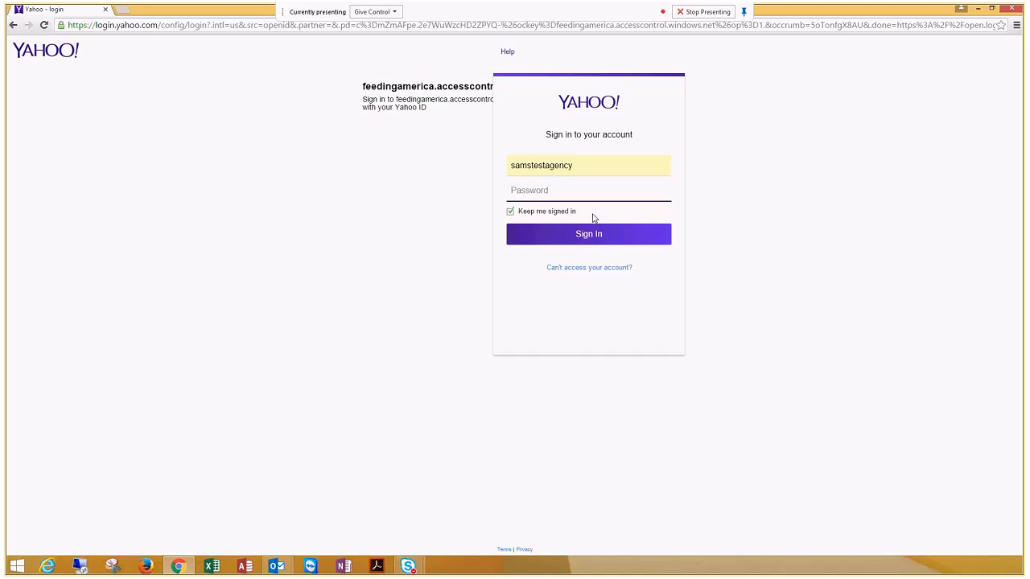
type("******")
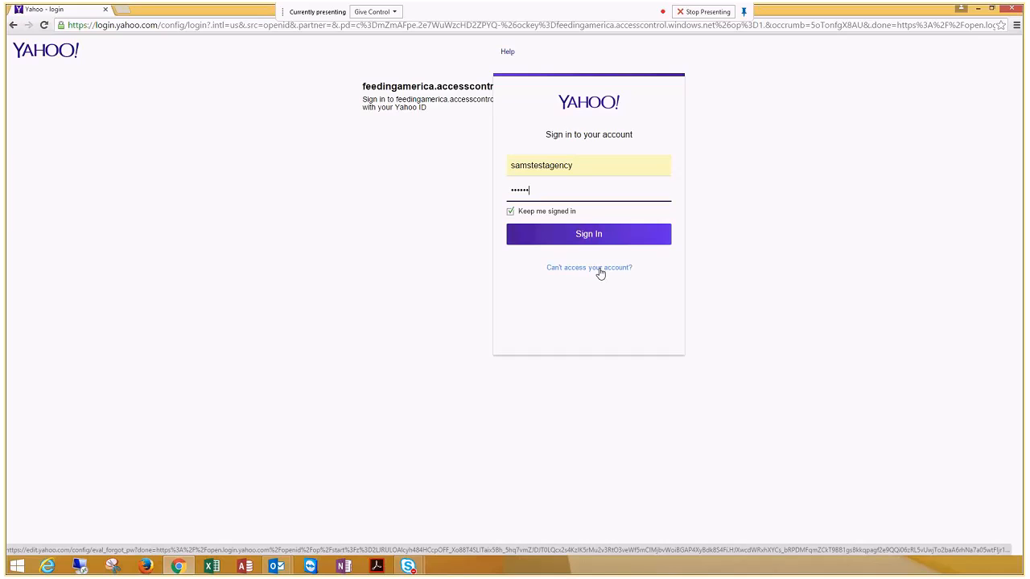
key("Return")
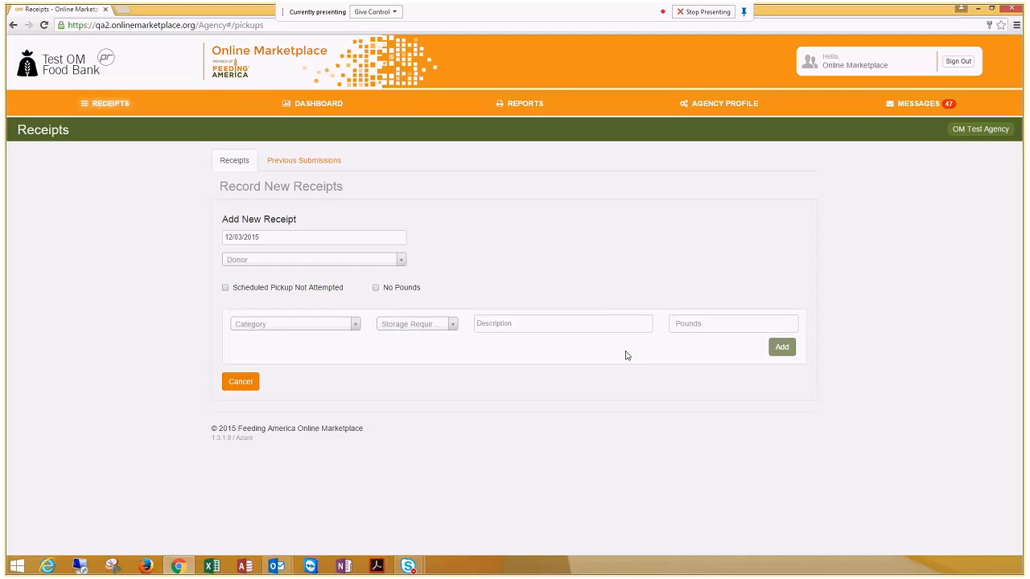
Step: Set the new receipt's pickup date to 12/02/2015 and choose Local Grocery Store Chain as the donor
left_click(307, 235)
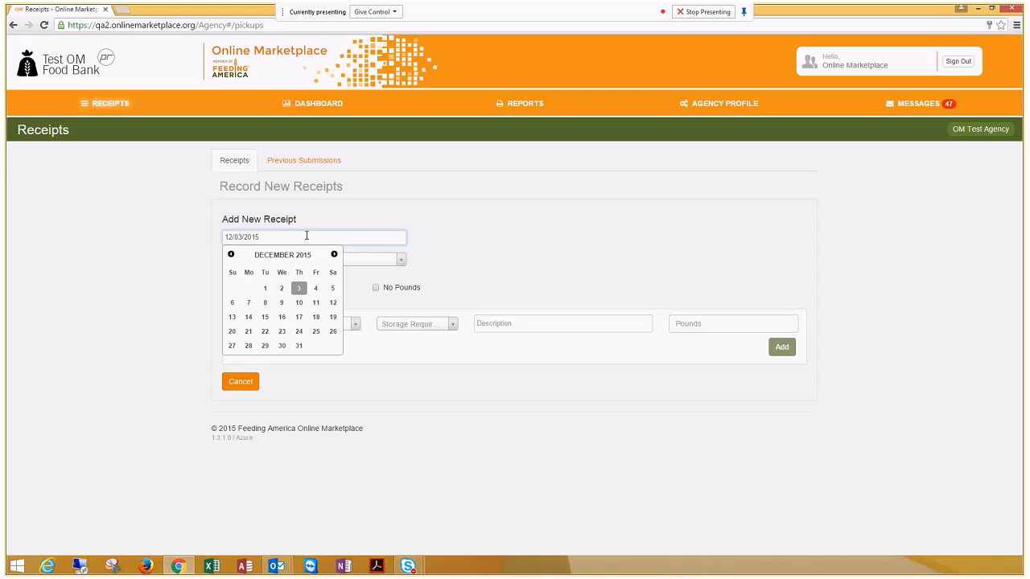
left_click(282, 290)
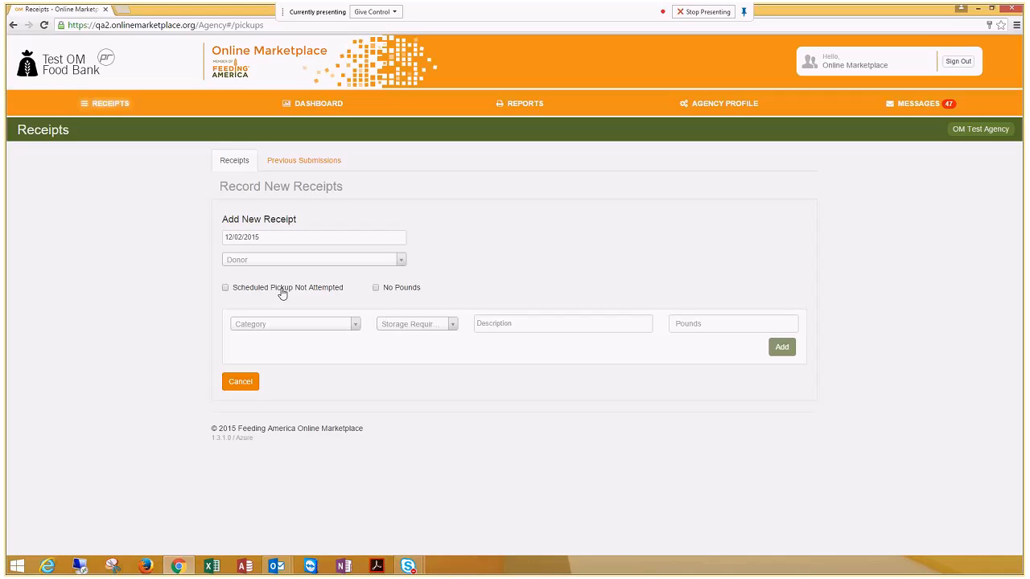
left_click(365, 260)
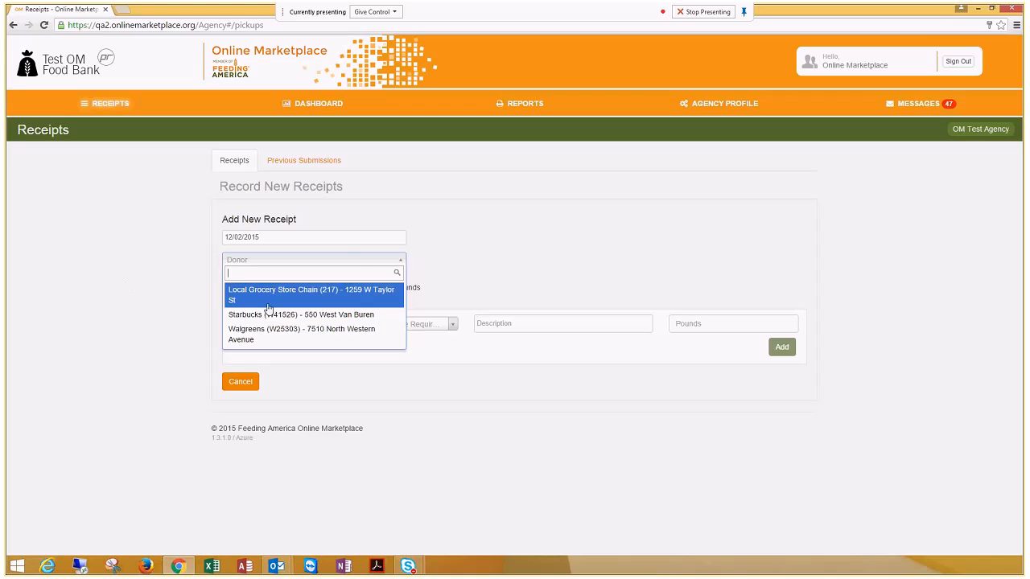
left_click(302, 293)
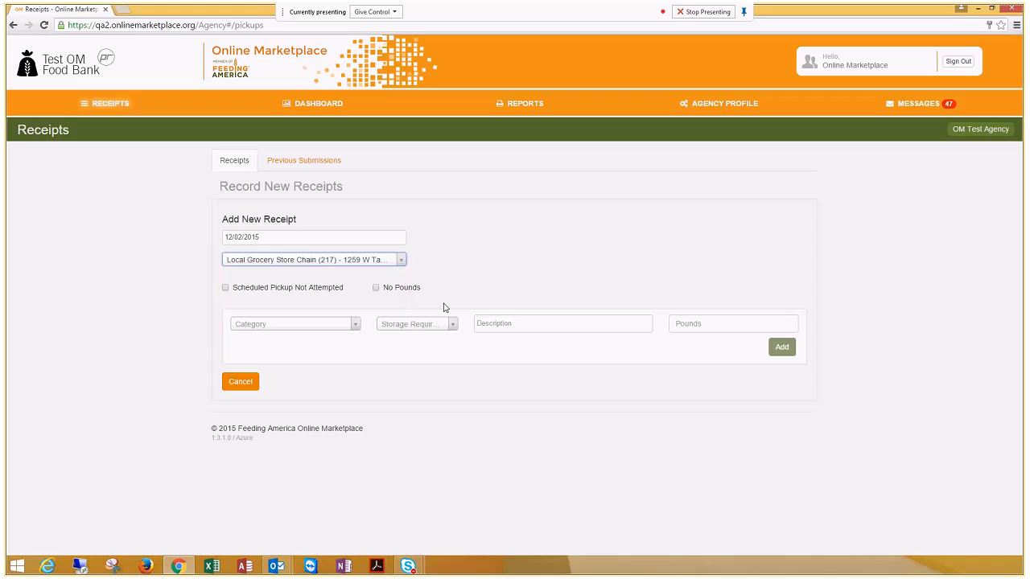
Step: Mark the receipt as Scheduled Pickup Not Attempted with reason Other, "Bad weather", and add it to the receipts ready for submission
left_click(225, 289)
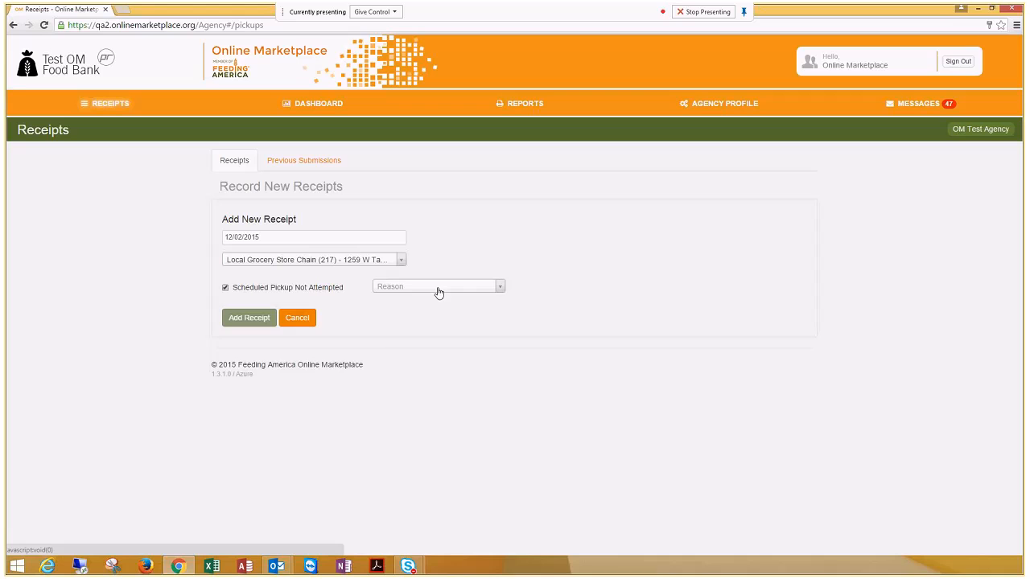
left_click(438, 289)
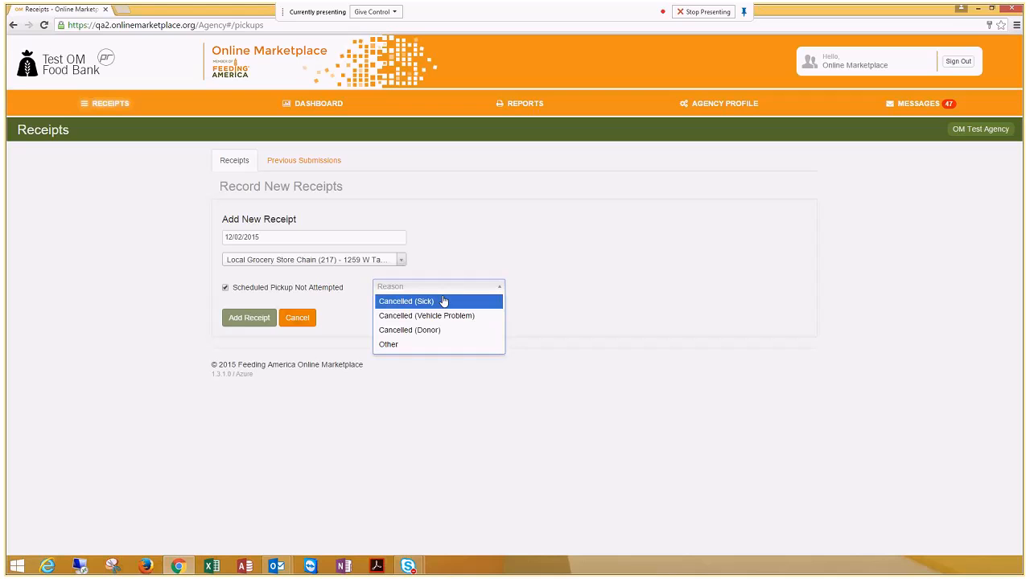
left_click(399, 344)
key("Tab")
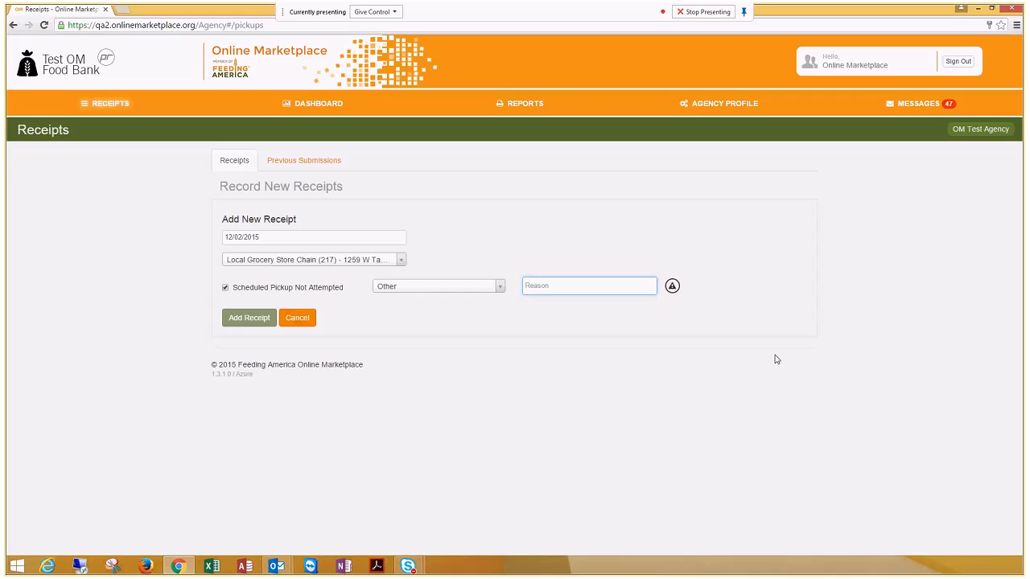
type("Bad weather")
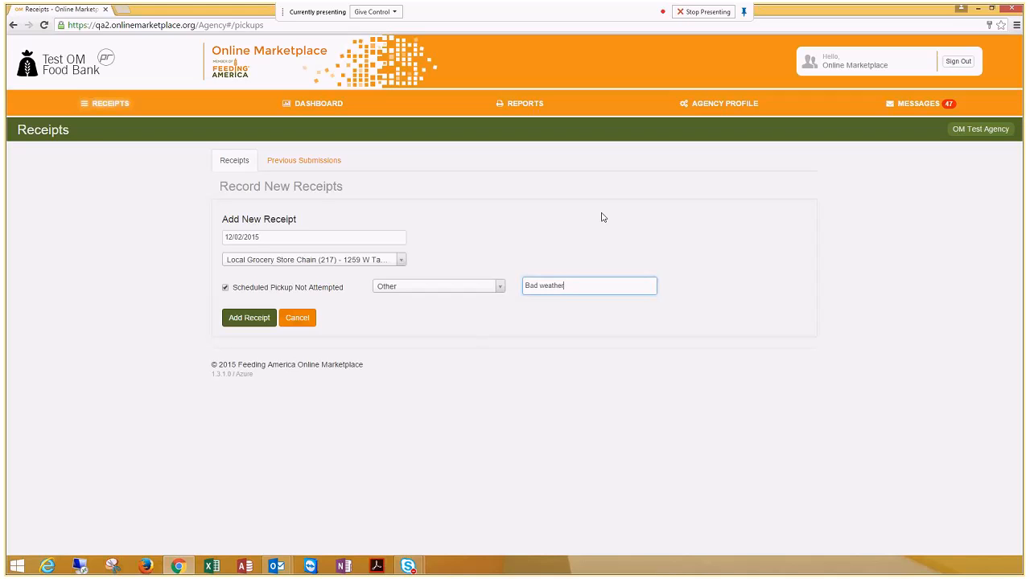
left_click(240, 321)
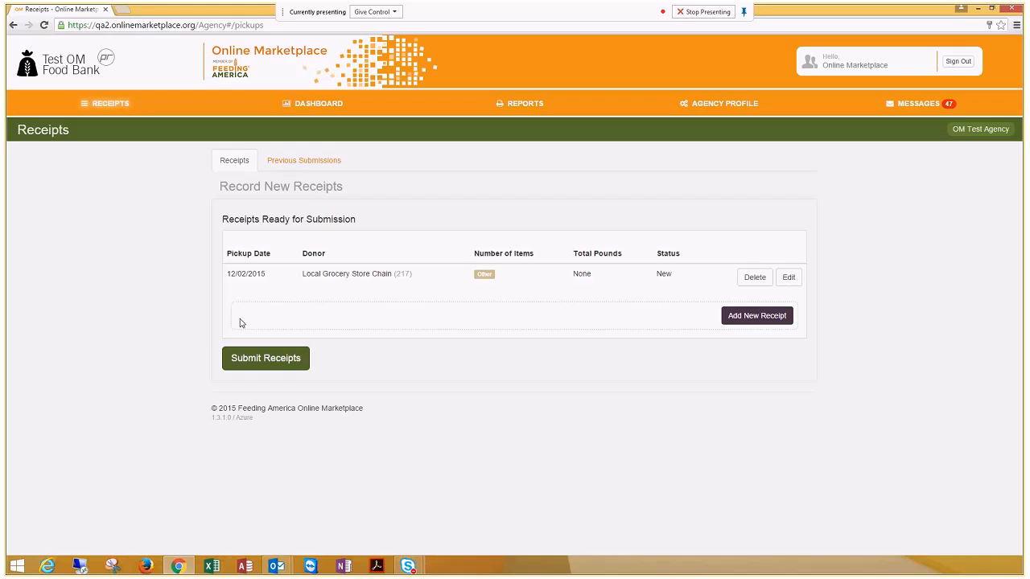
left_click_drag(372, 218, 141, 260)
left_click(141, 260)
Step: Start a new receipt dated 12/03/2015 with Starbucks as the donor
left_click(759, 316)
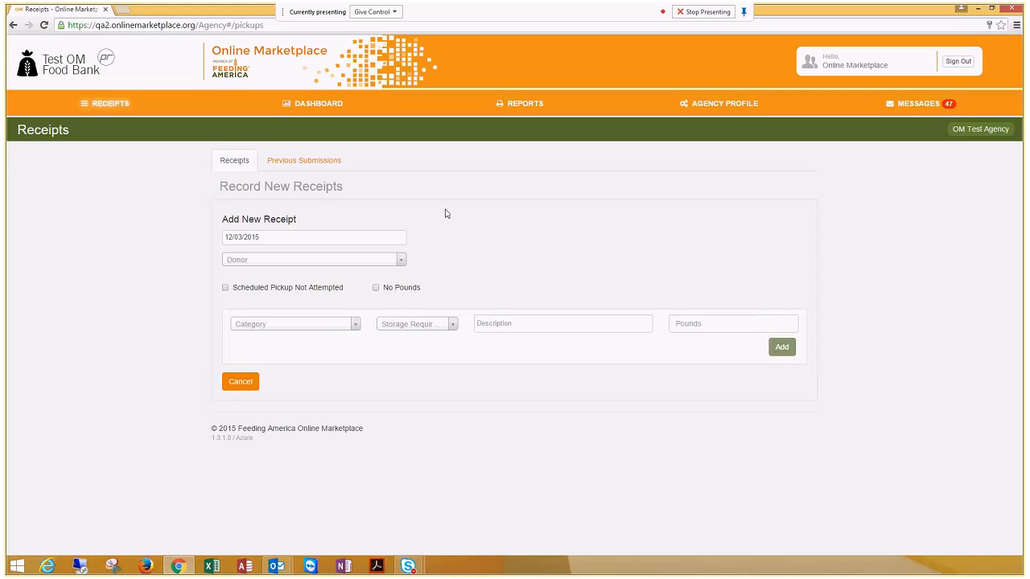
left_click(363, 239)
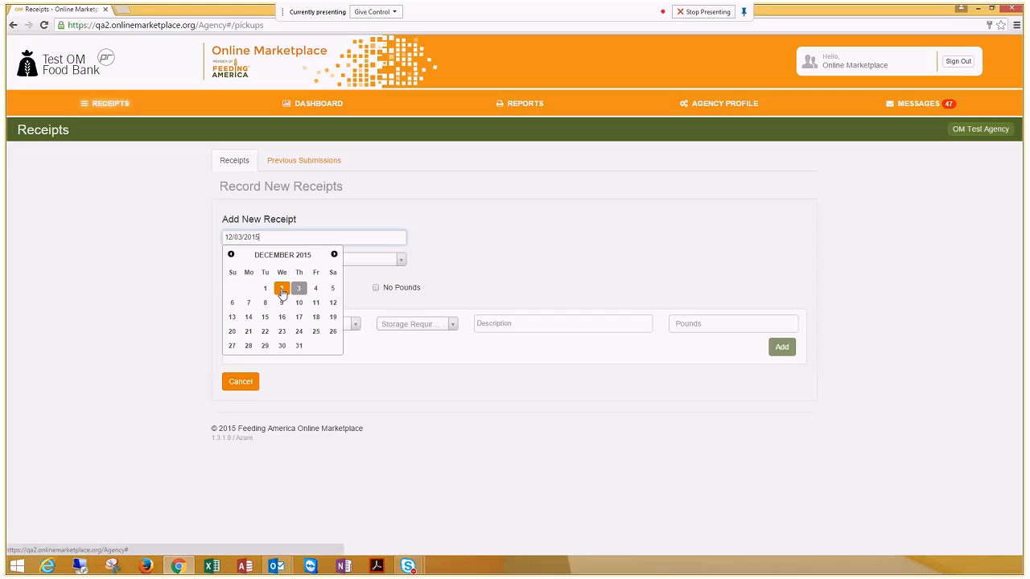
left_click(298, 288)
left_click(301, 260)
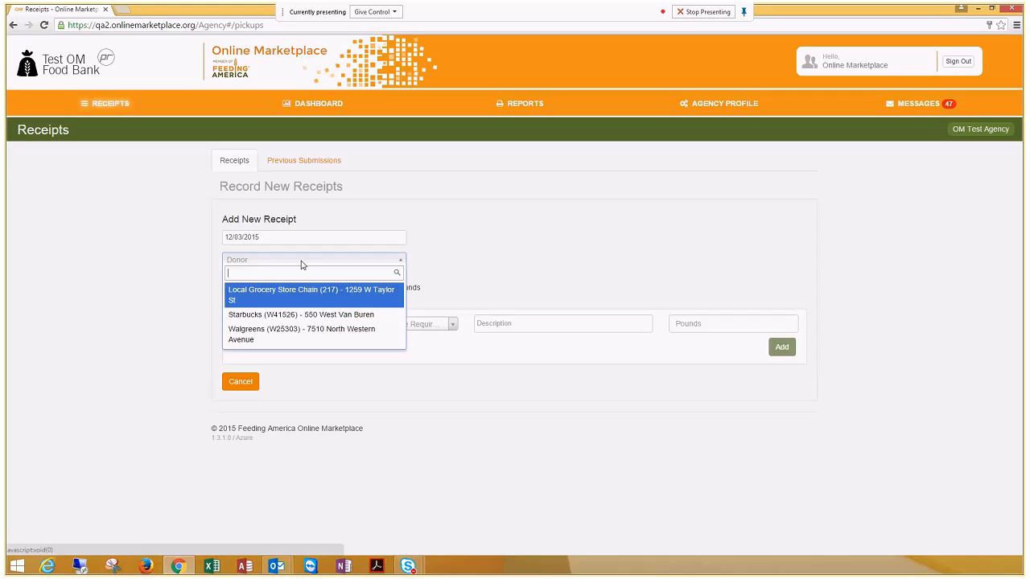
left_click(303, 315)
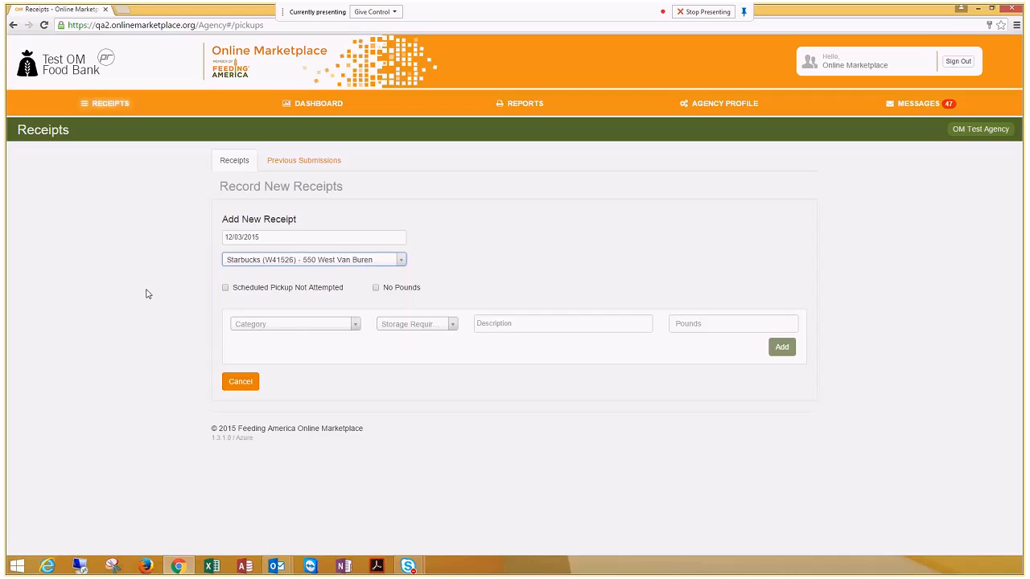
Step: Mark the Starbucks receipt as No Pounds with the reason "Closed" and add it to the receipts ready for submission
left_click(375, 288)
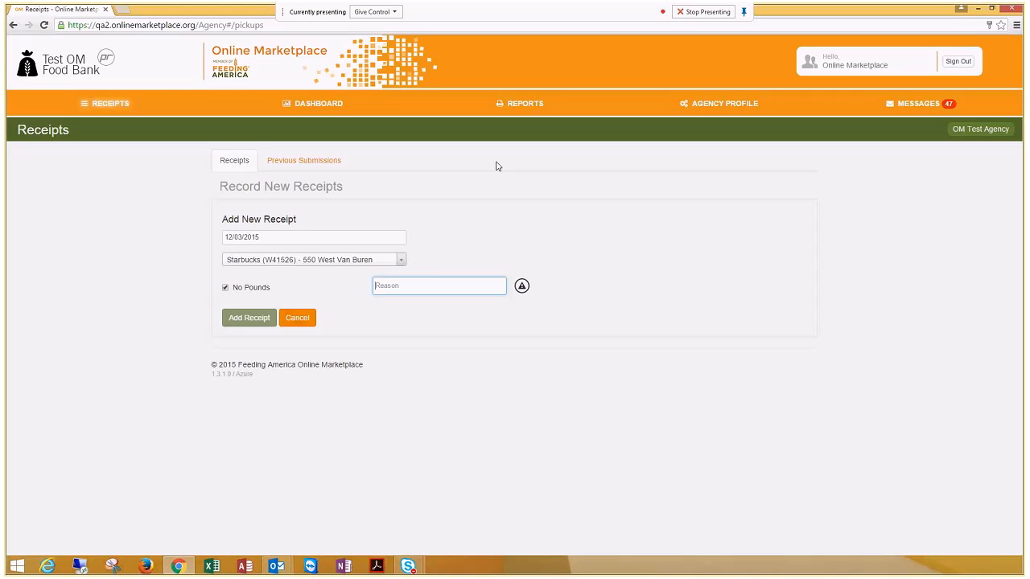
type("Clos")
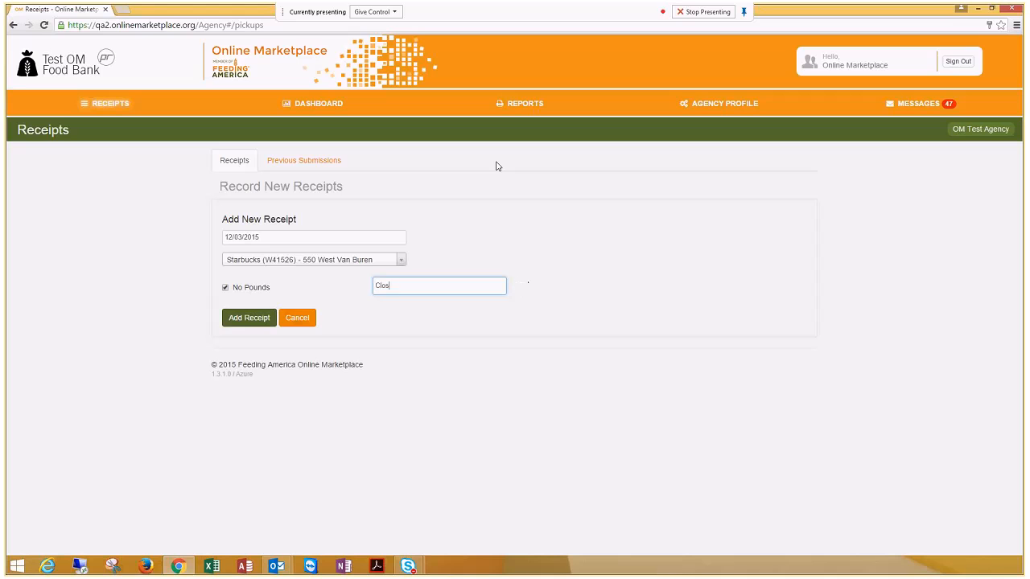
type("ed")
left_click(259, 318)
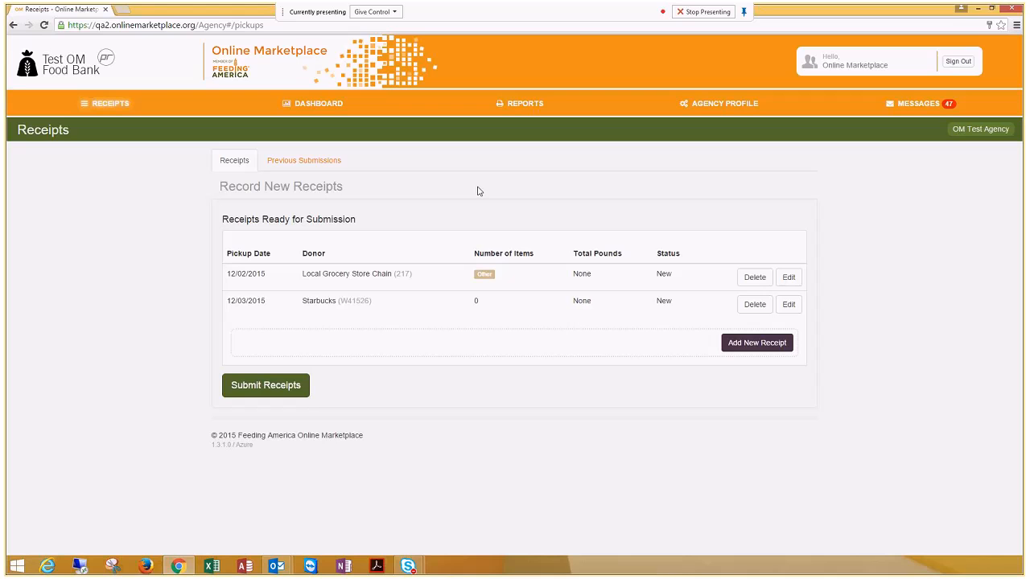
Step: Open the Local Grocery Store Chain receipt for editing to review its details, and leave it without changes
left_click(789, 278)
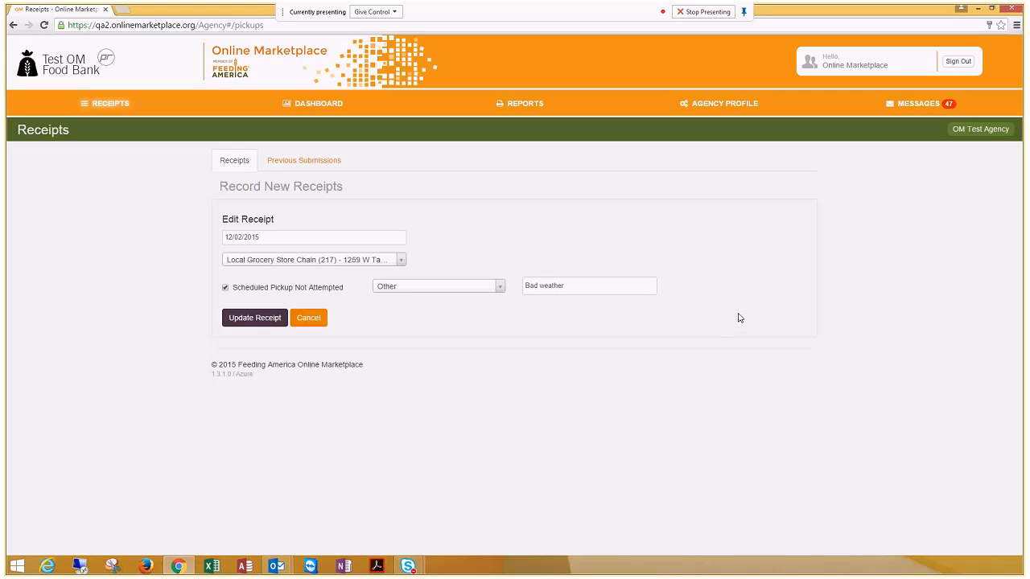
left_click(309, 319)
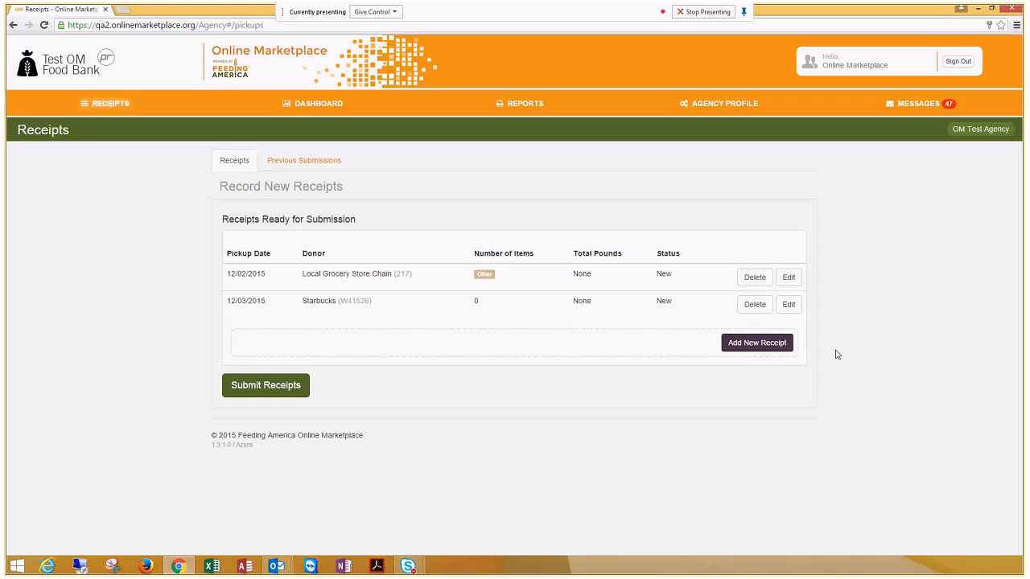
Step: Start a new receipt dated 12/01/2015 with Walgreens as the donor
left_click(778, 350)
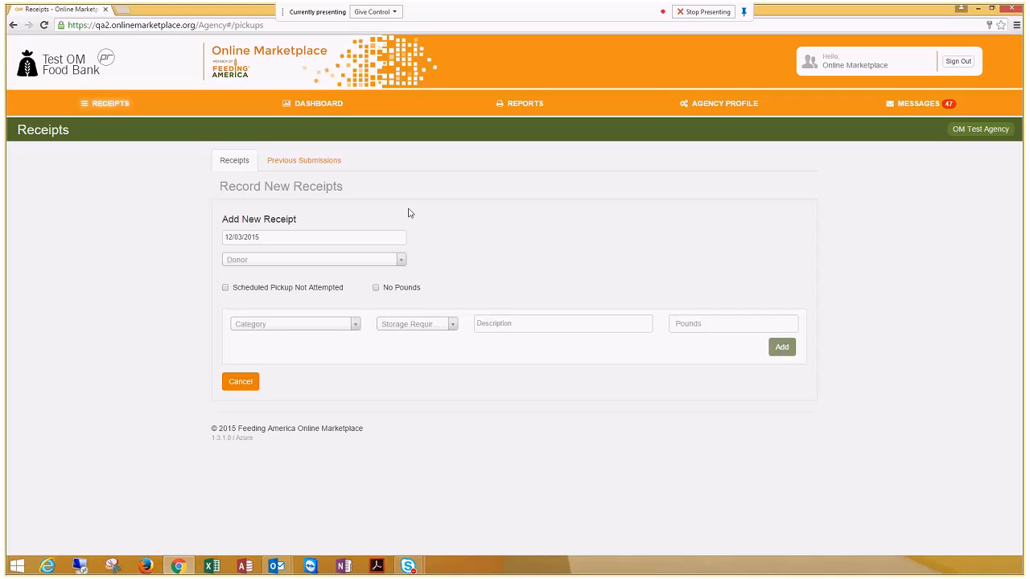
left_click(379, 243)
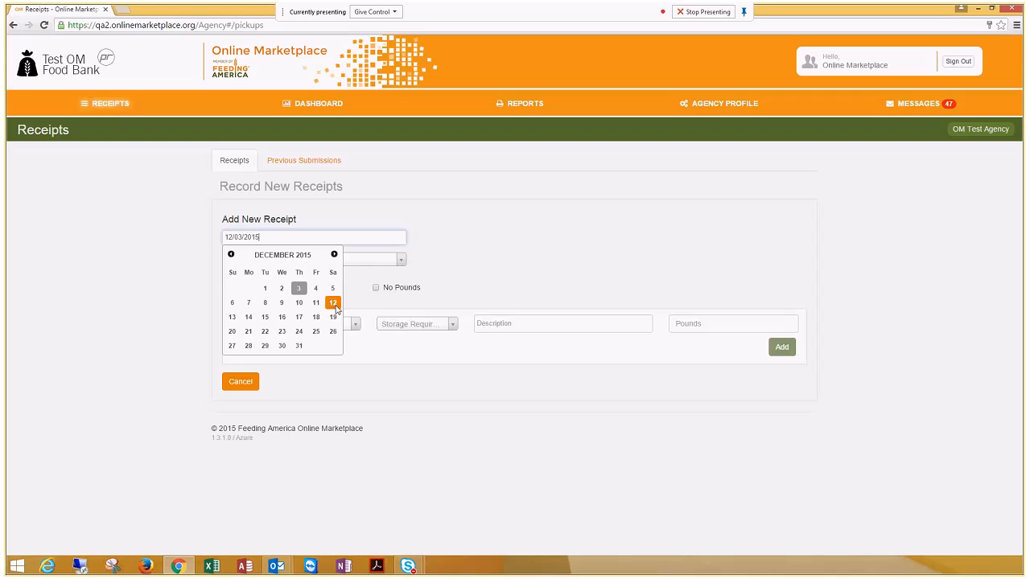
left_click(267, 288)
left_click(285, 260)
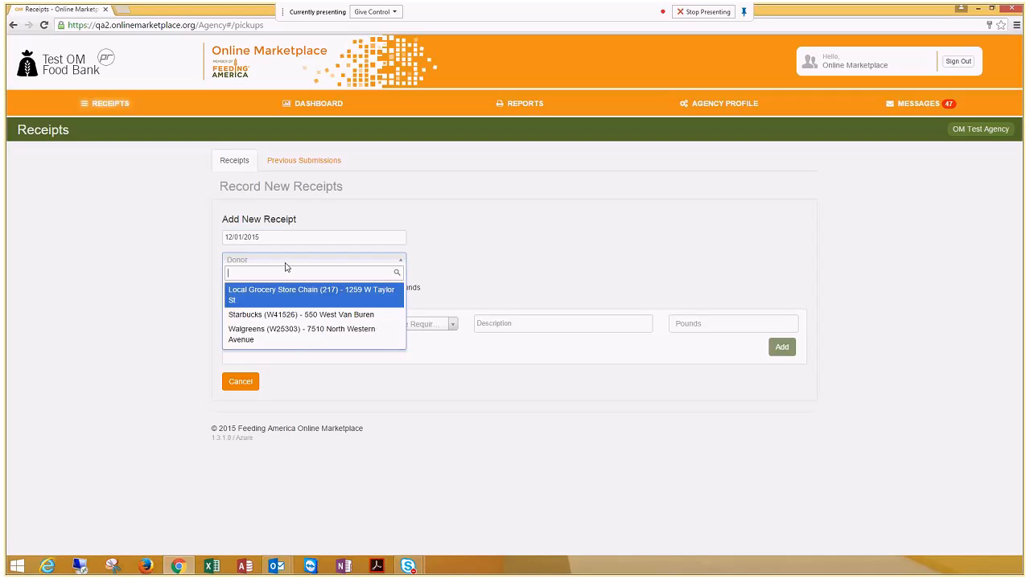
left_click(291, 340)
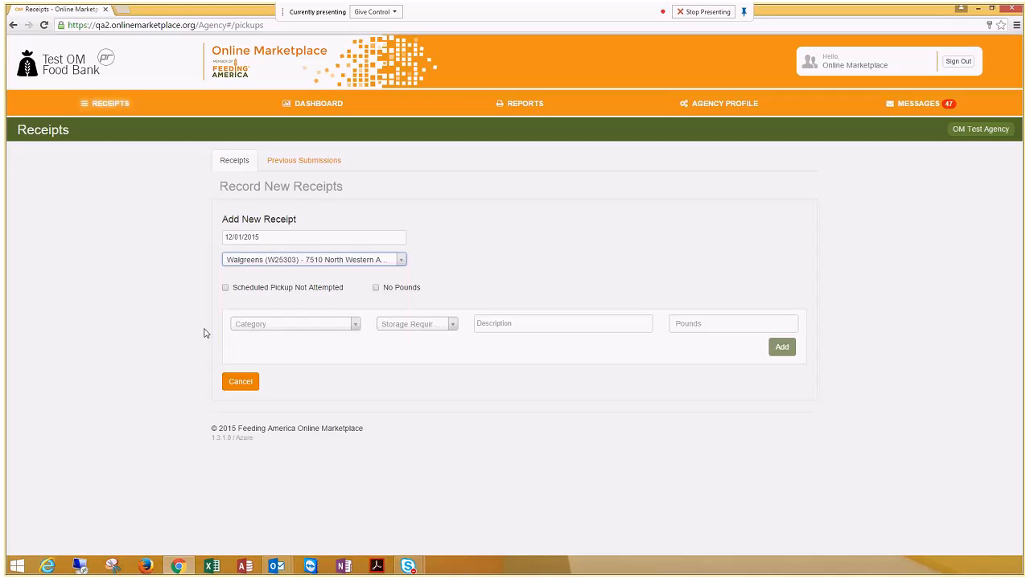
Step: Set the Walgreens receipt item's category to Produce and its storage requirement to Dry
left_click(331, 324)
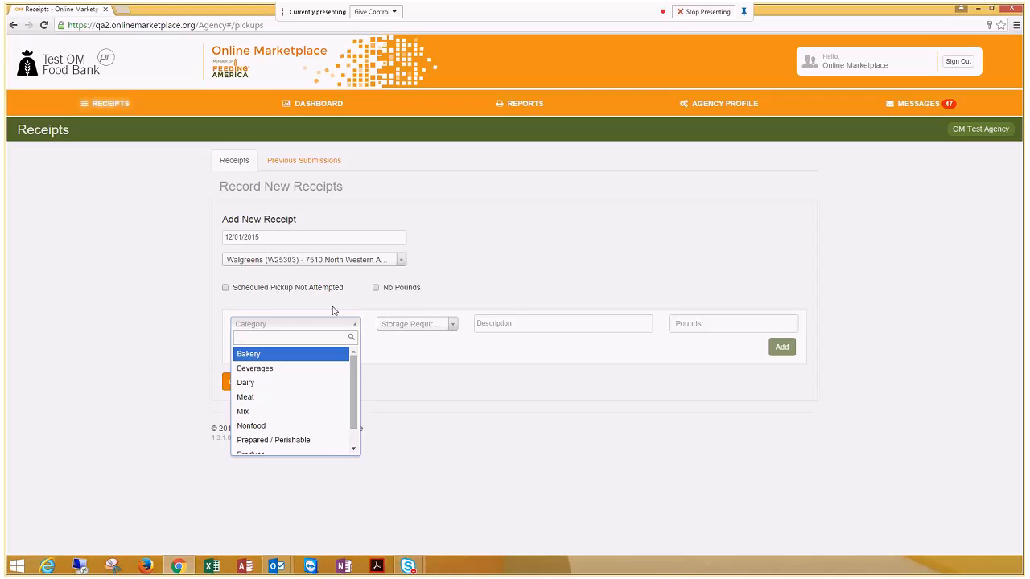
left_click_drag(354, 373, 355, 375)
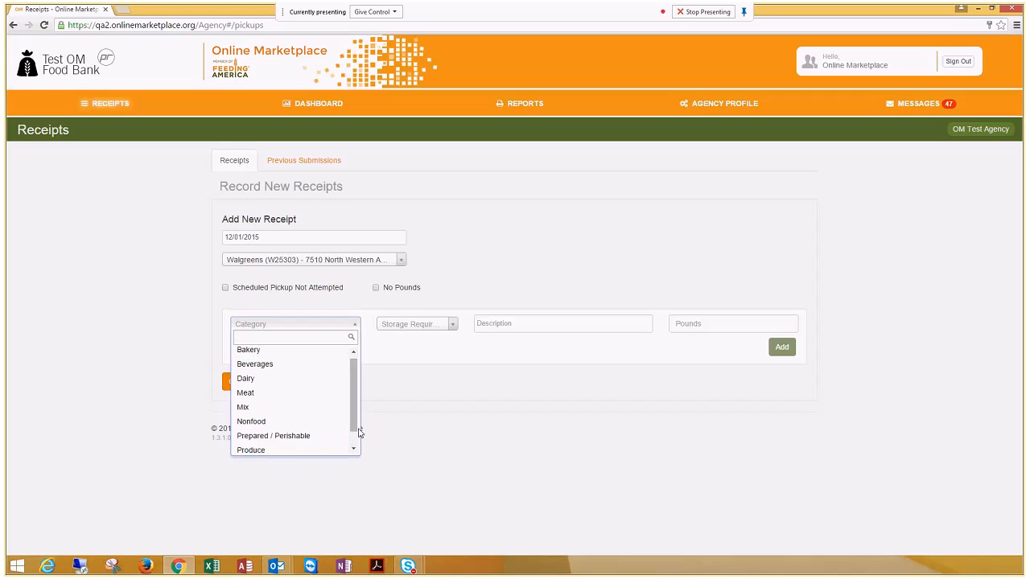
mouse_move(355, 425)
left_mouse_down()
mouse_move(353, 440)
mouse_move(353, 424)
left_mouse_up()
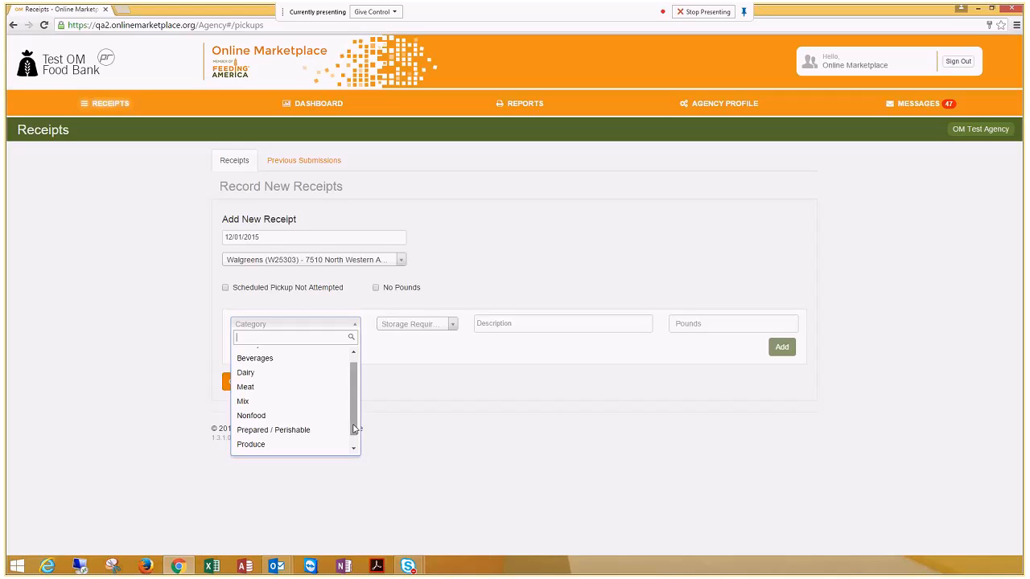
left_click(292, 445)
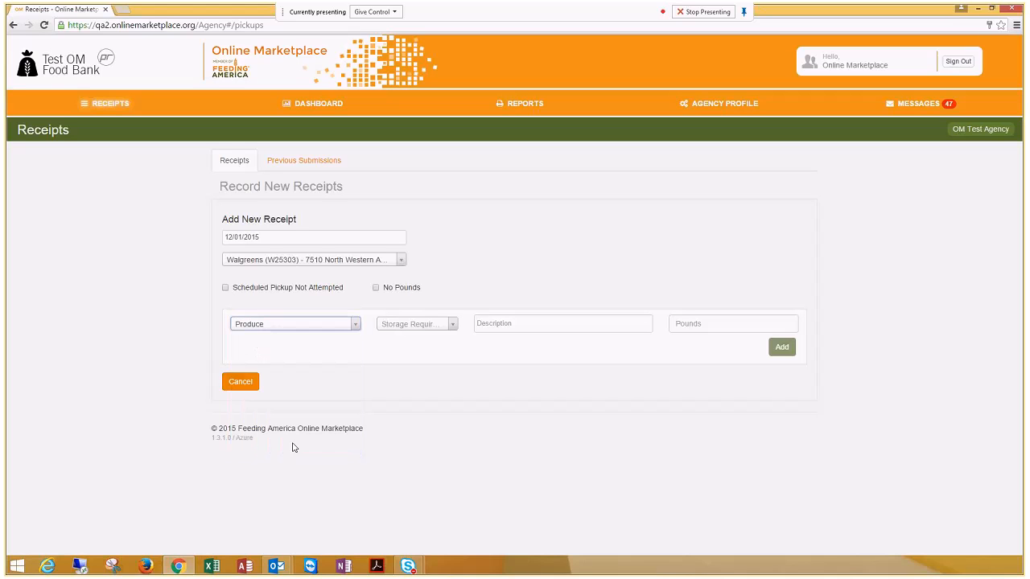
left_click(422, 326)
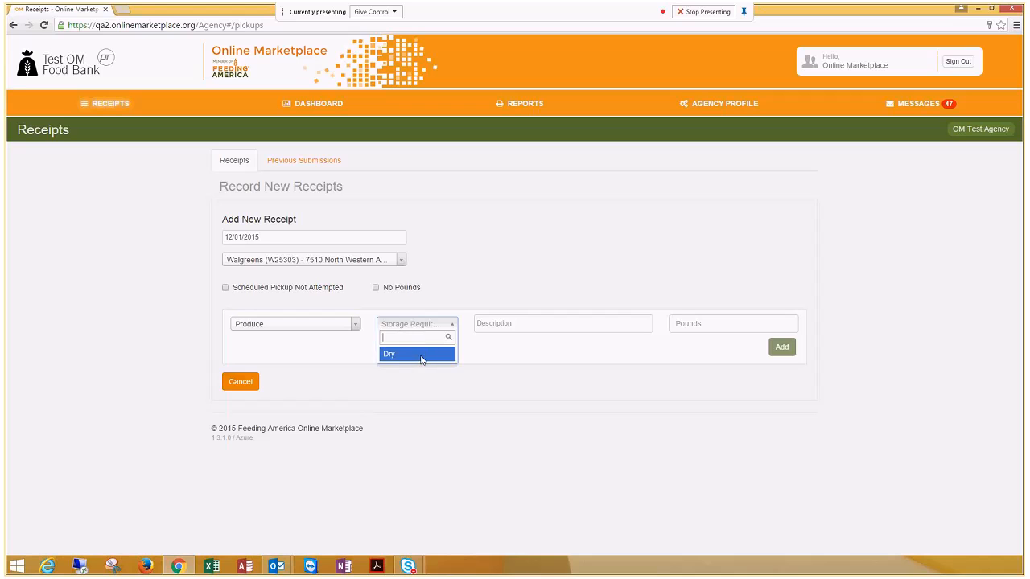
left_click(423, 354)
Step: Describe the produce item as "apples and orange" and enter 50 pounds
left_click(511, 325)
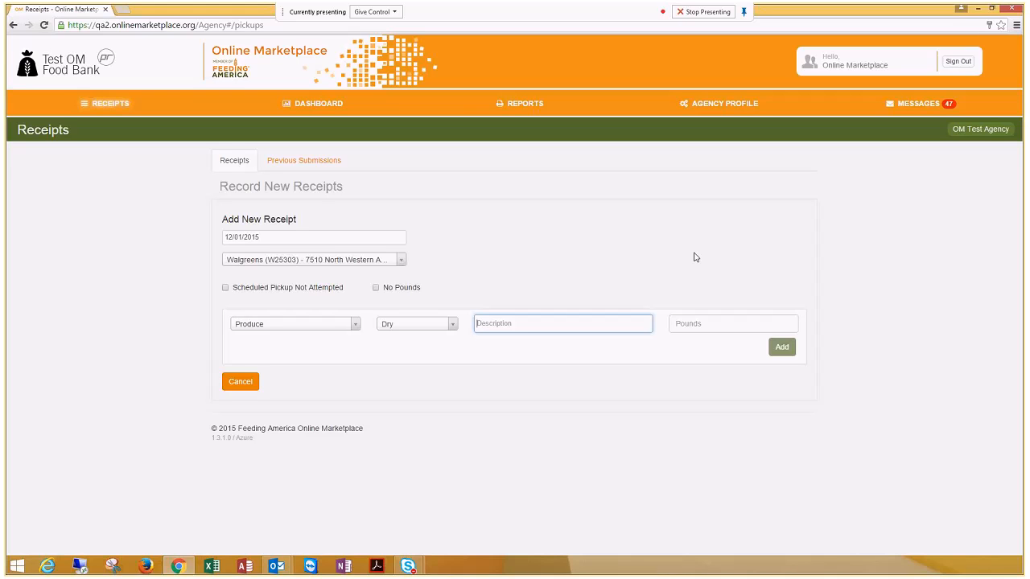
type("apples and orange")
key("Tab")
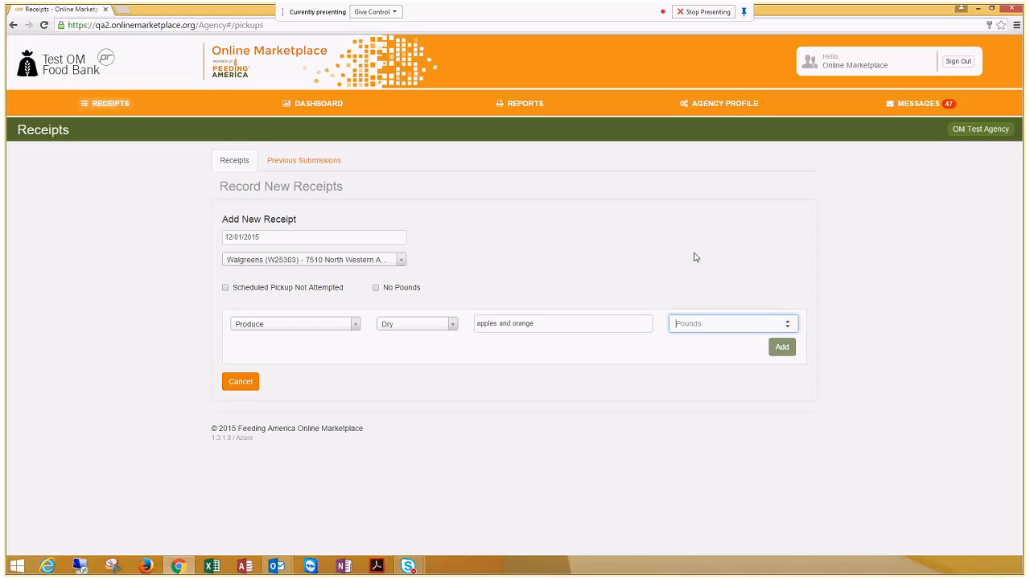
type("50")
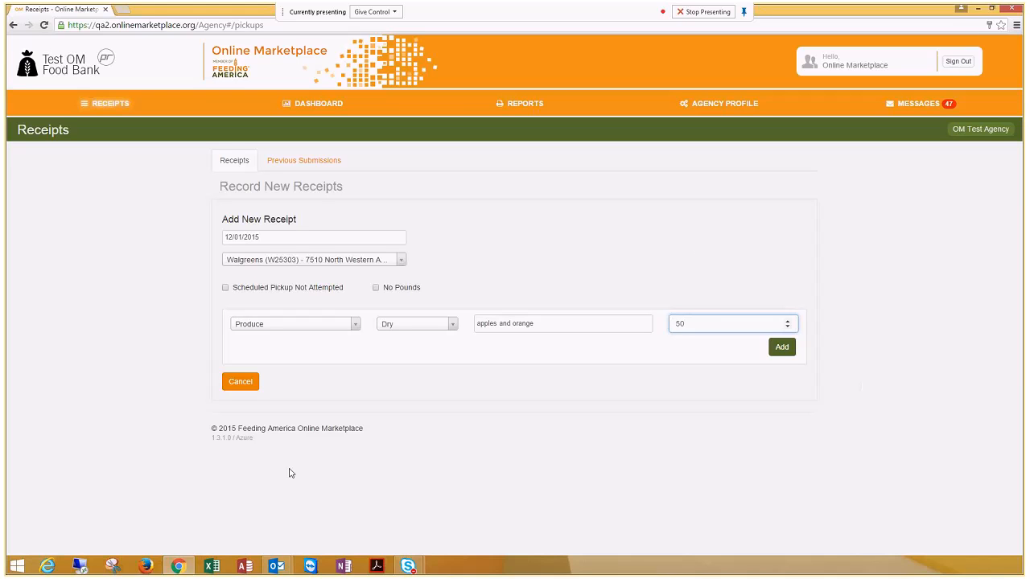
Step: Add the produce item to the Walgreens receipt and start a second line item with category Beverages and storage requirement Dry
left_click(782, 351)
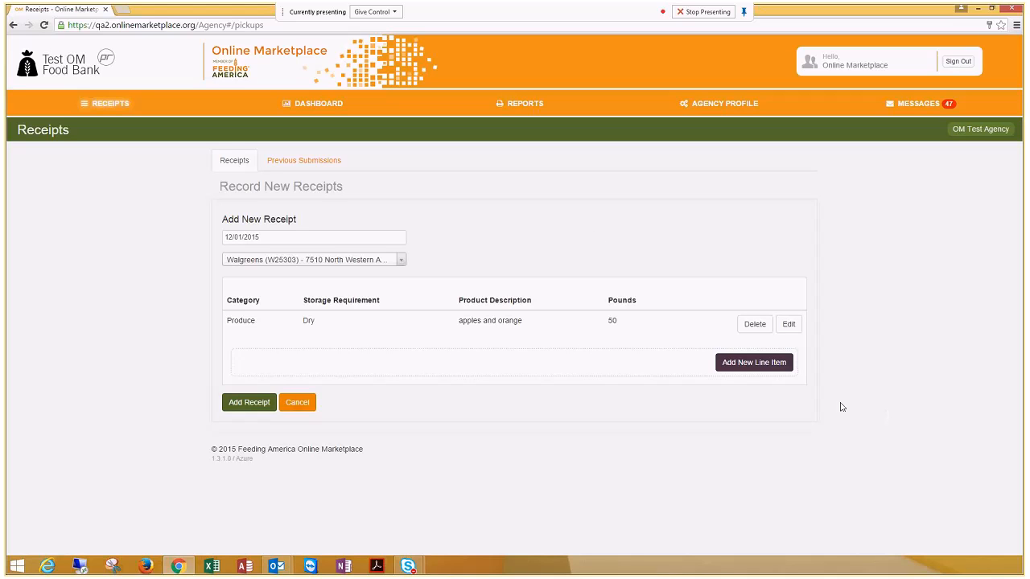
left_click(764, 367)
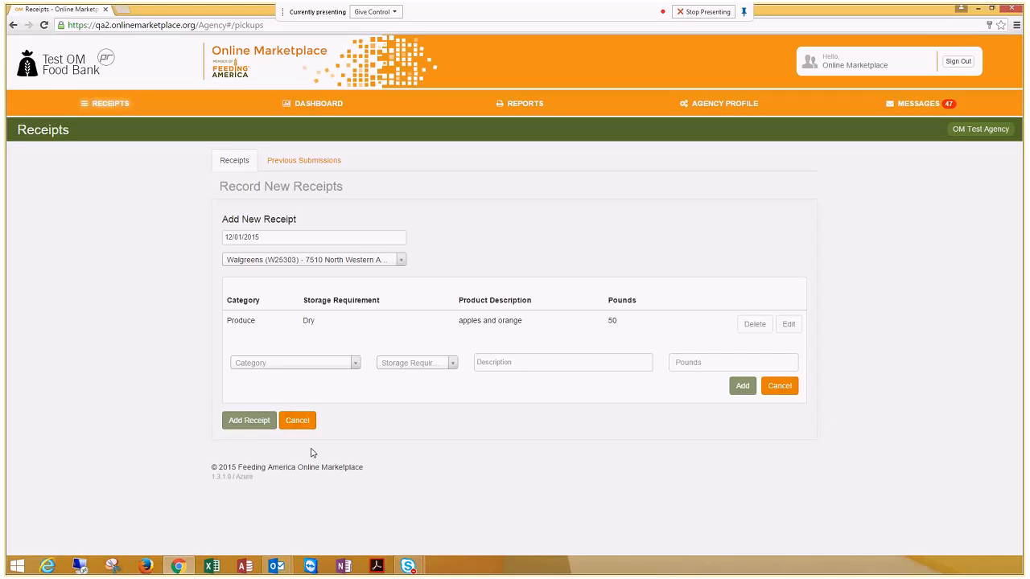
left_click(305, 369)
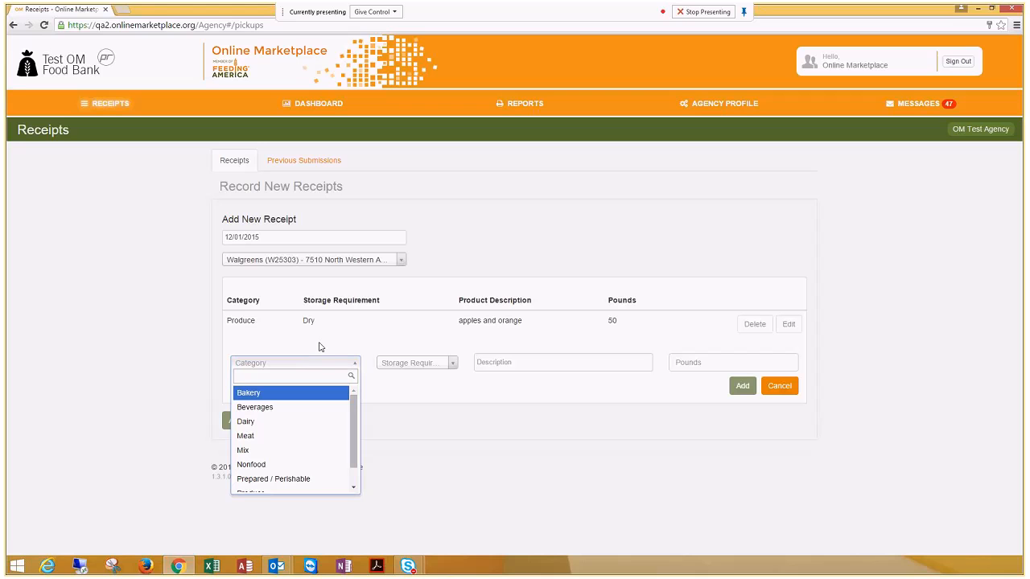
left_click(302, 408)
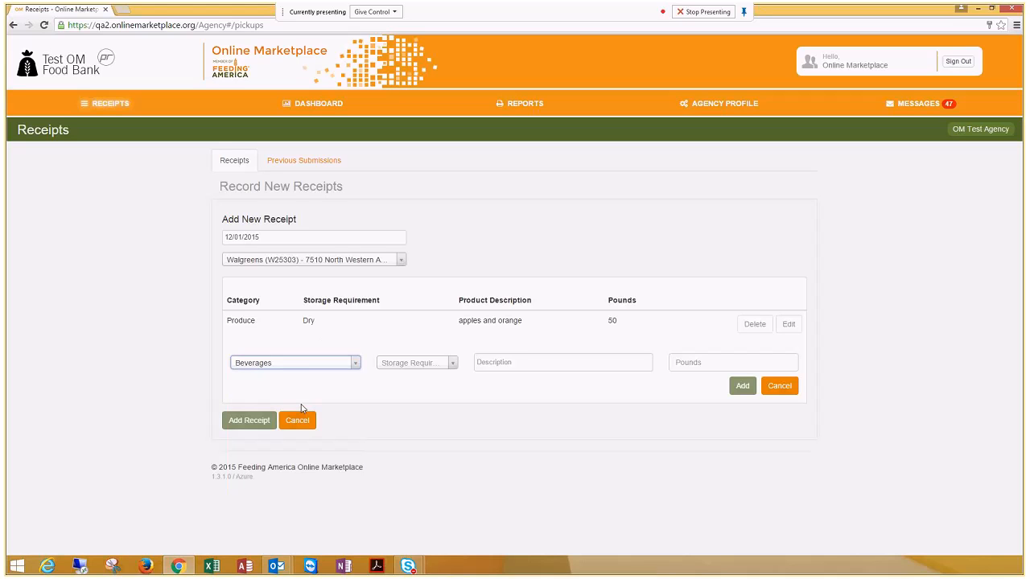
left_click(416, 366)
left_click(413, 397)
Step: Describe the beverage item as "bottles of water" and enter 1000 pounds
left_click(564, 363)
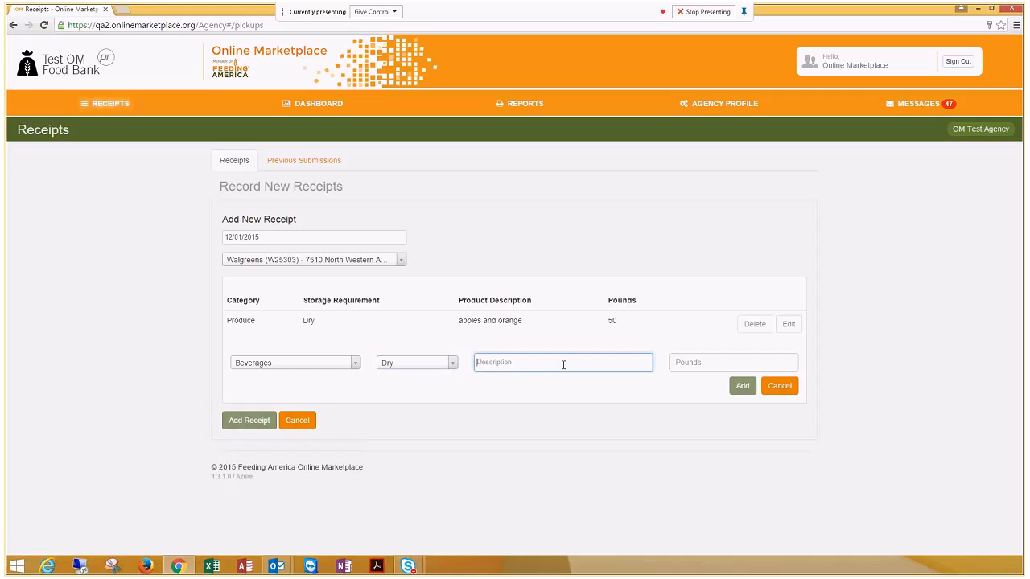
type("bottles of water")
key("Tab")
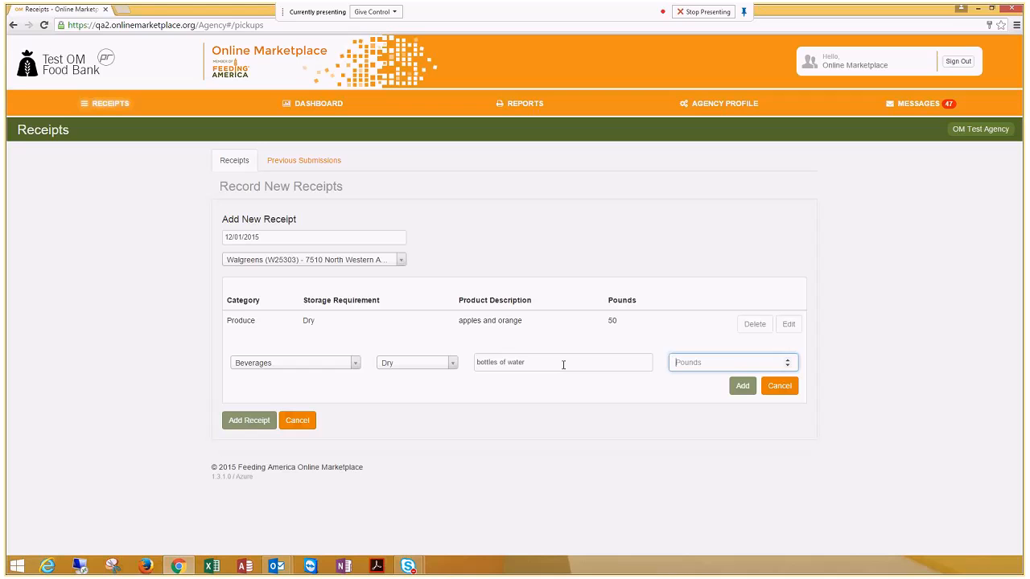
type("1000")
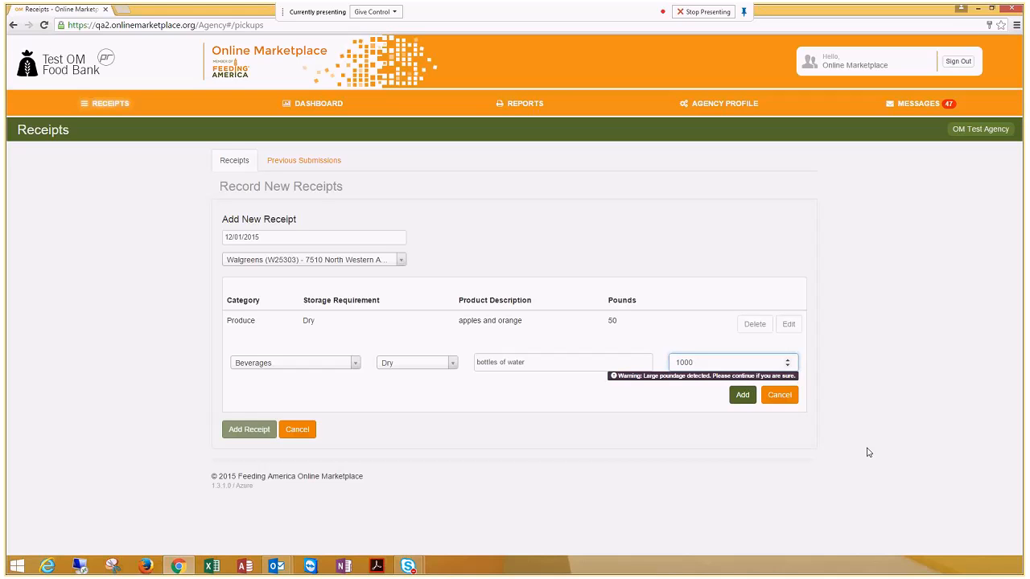
Step: Correct the beverage item's weight to 10 pounds and add the item to the receipt
key("BackSpace")
key("BackSpace")
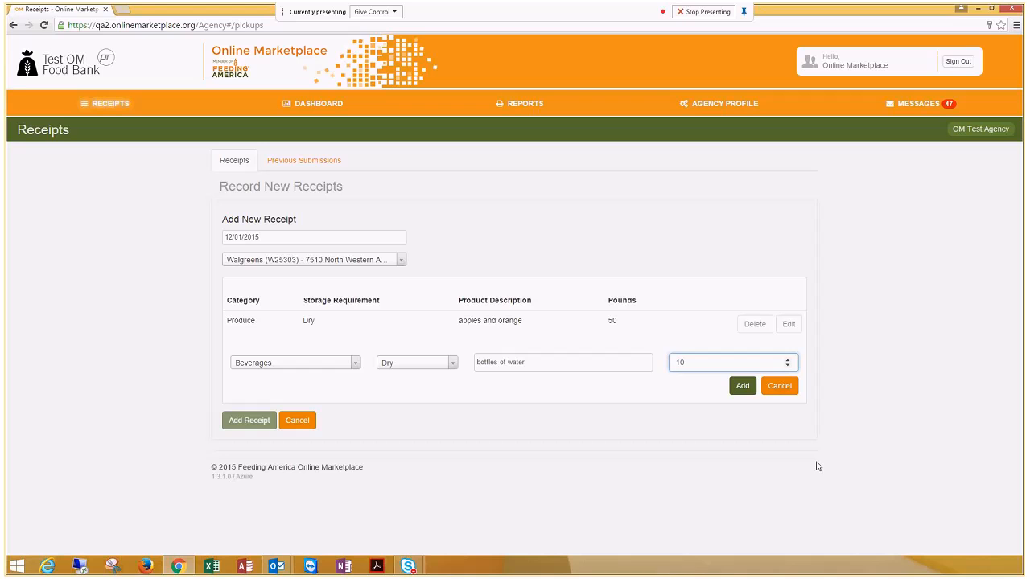
left_click(742, 386)
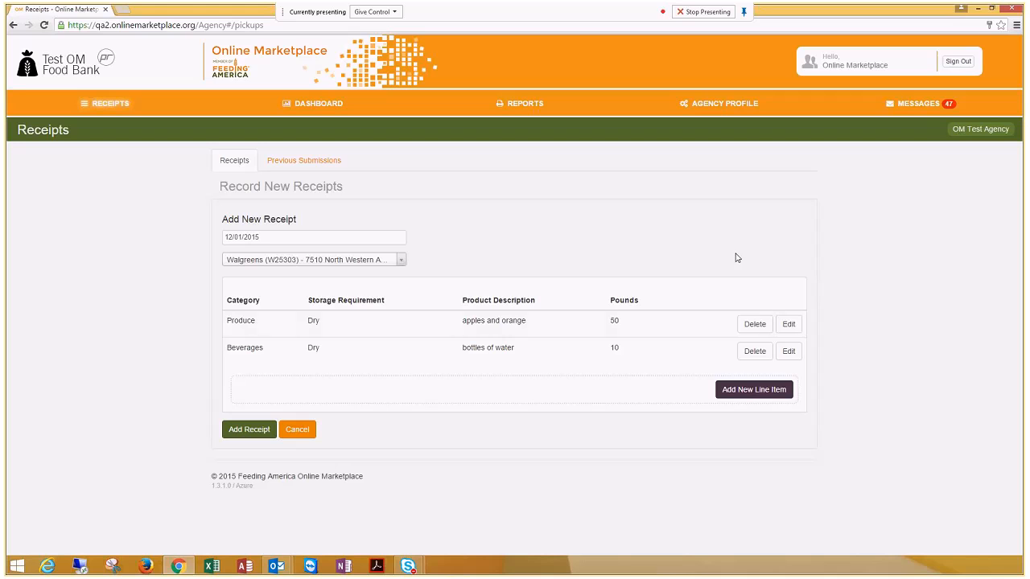
Step: Add the Walgreens receipt to the submission list and resolve its duplicate check by keeping the new receipt as valid
left_click(232, 435)
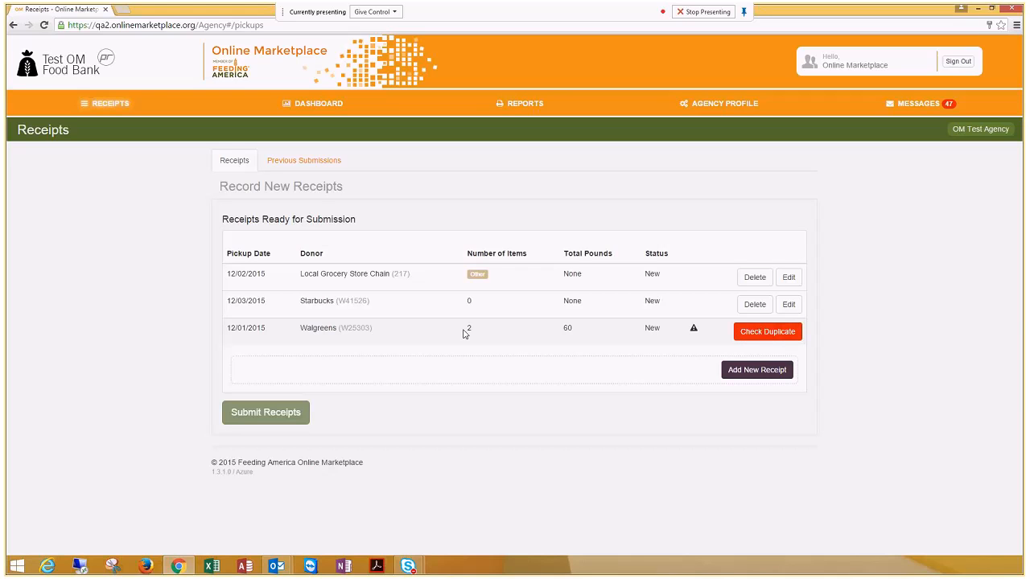
left_click(762, 334)
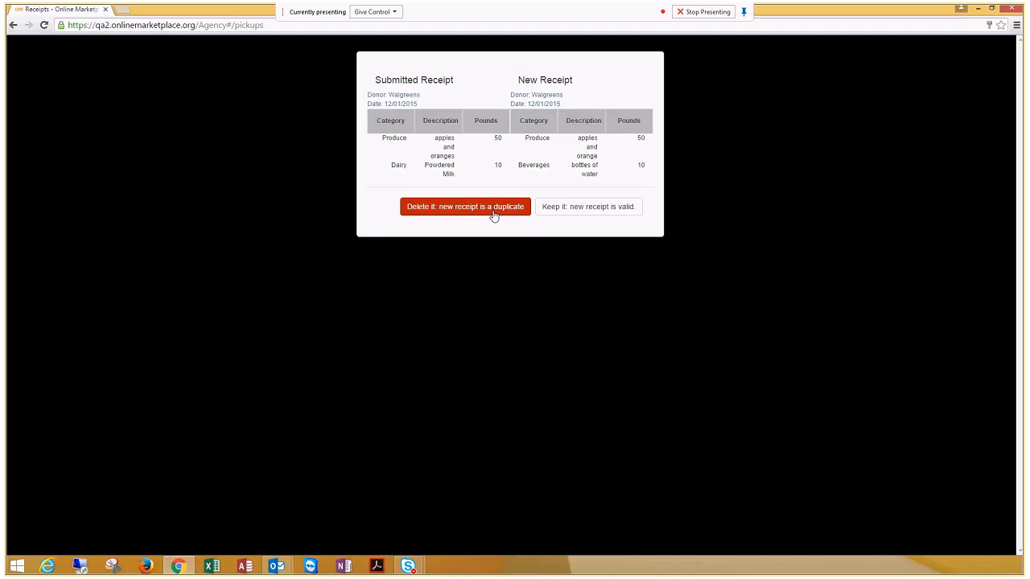
left_click(583, 212)
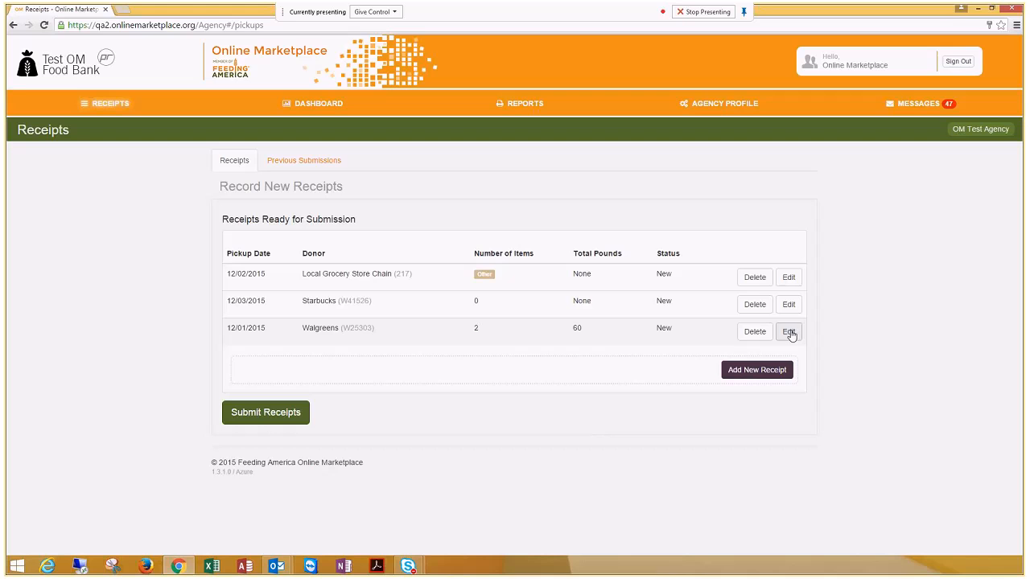
Step: Submit all receipts that are ready for submission and check the submission message
left_click(276, 415)
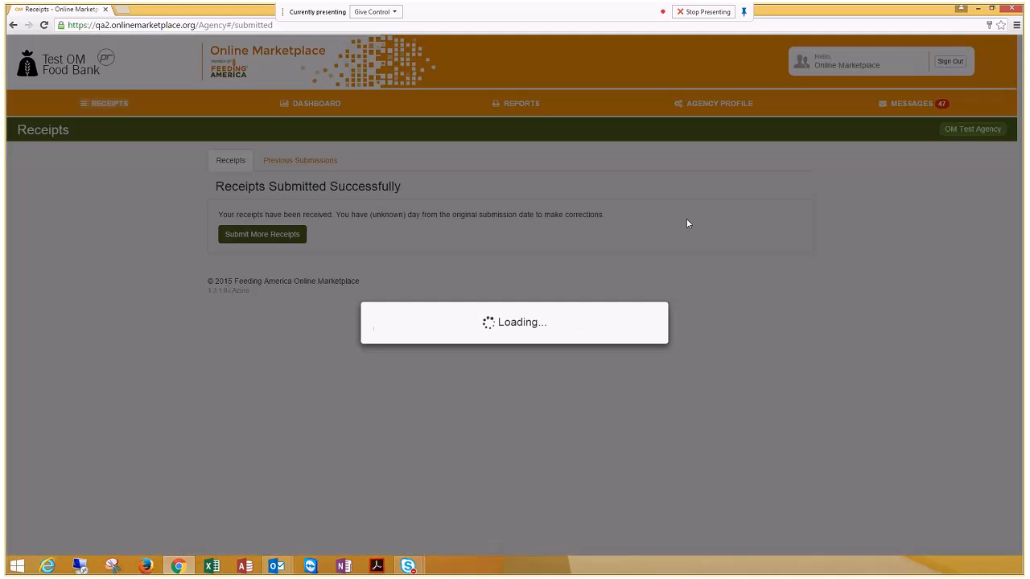
left_click_drag(455, 203, 217, 186)
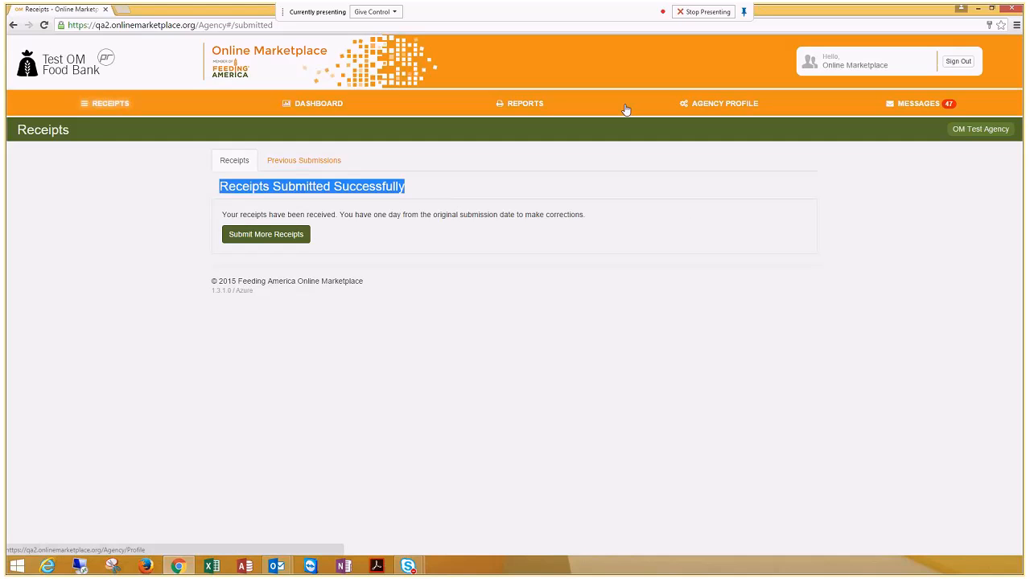
left_click(576, 213)
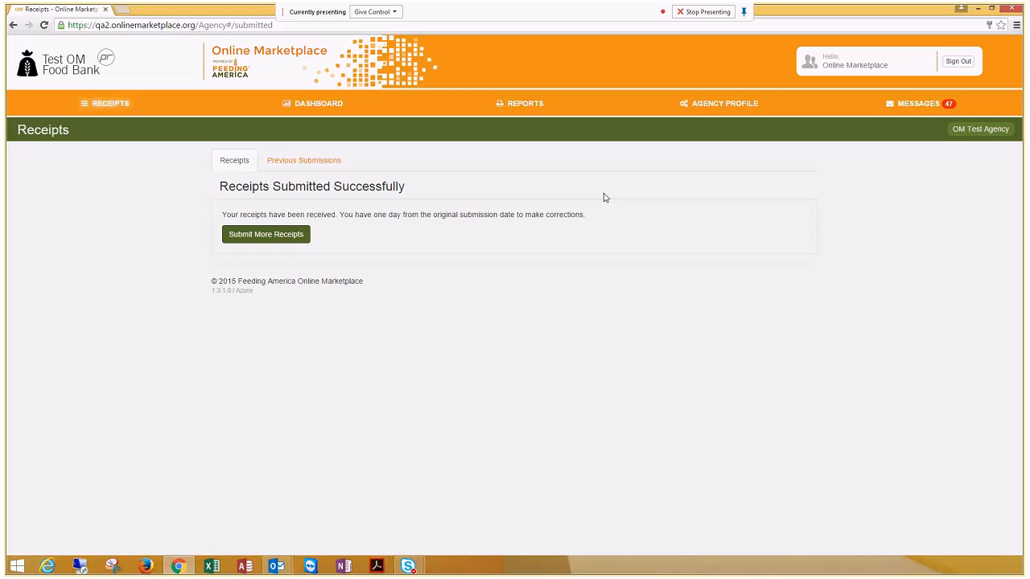
Step: Review the previous submissions, checking each receipt's status and whether it can still be edited
left_click(301, 166)
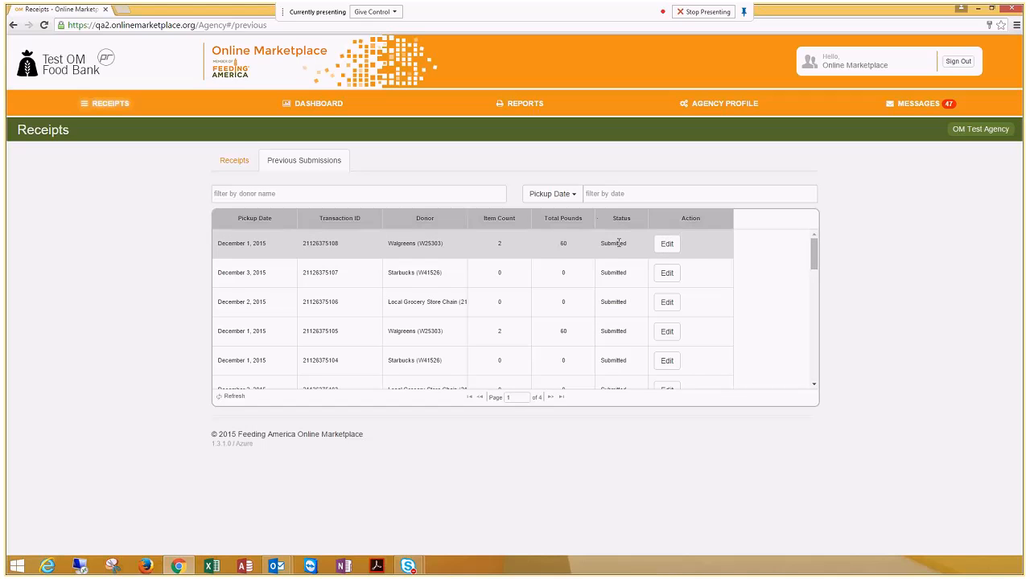
left_click_drag(811, 249, 811, 280)
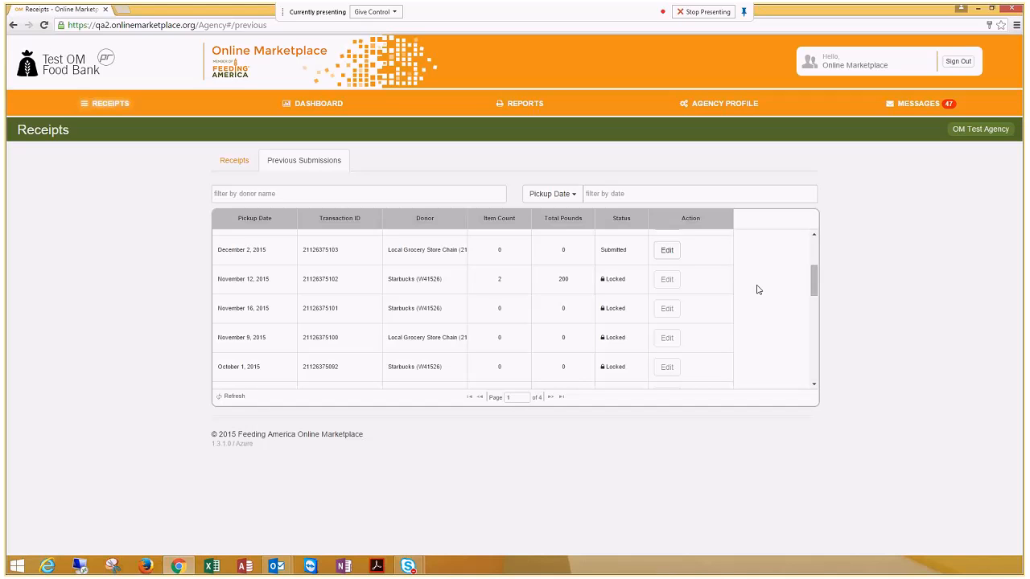
scroll(719, 306, "up", 3)
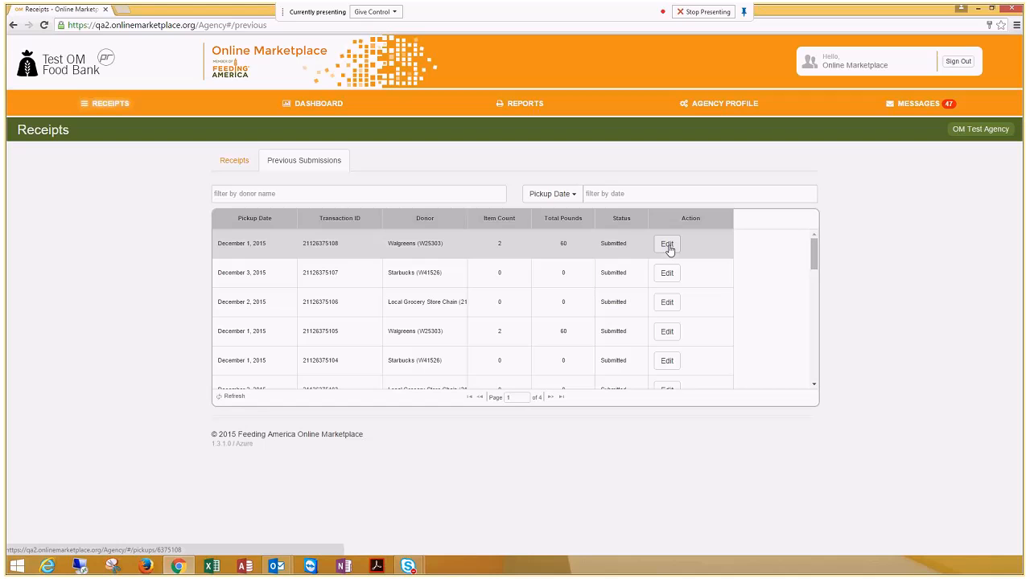
scroll(631, 264, "down", 3)
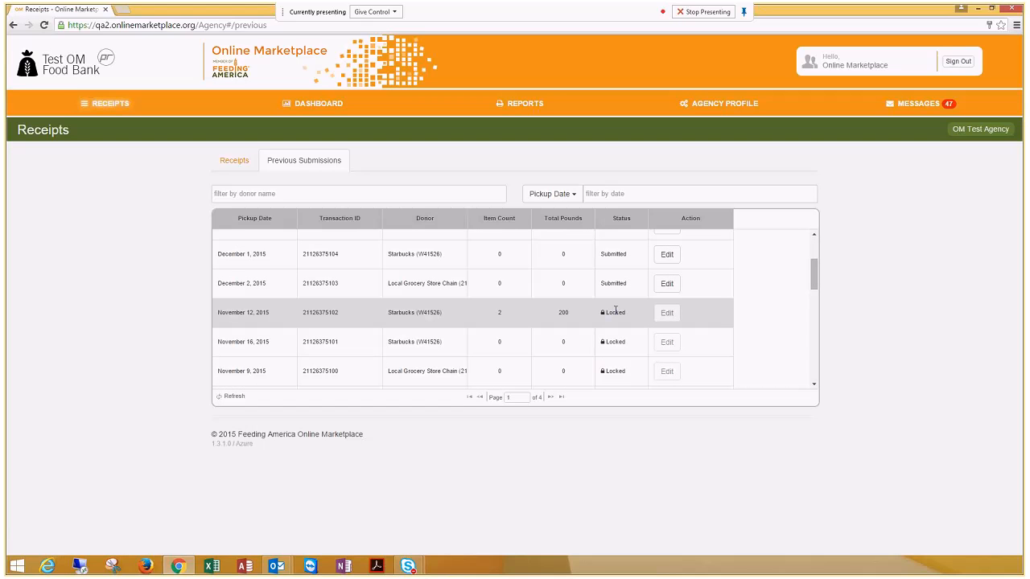
mouse_move(616, 311)
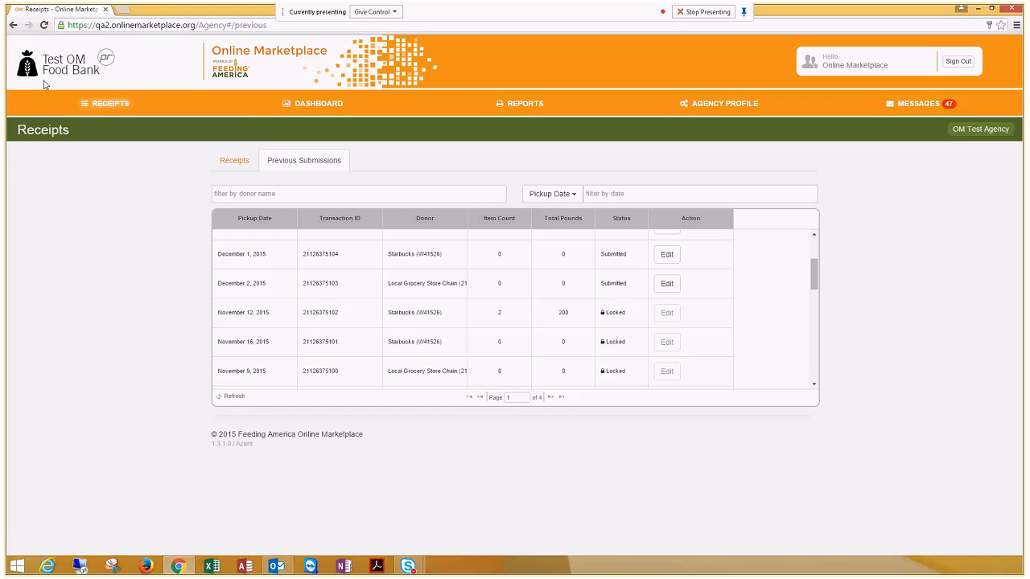
Step: Filter the dashboard's daily pounds chart to the custom date range 10/01/2015 to 11/30/2015
left_click(338, 105)
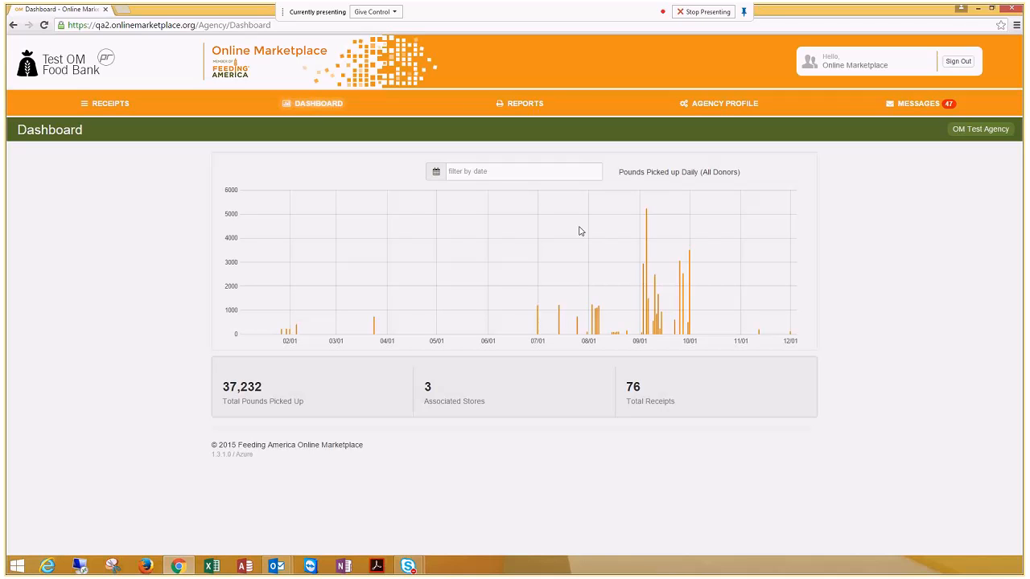
left_click(507, 171)
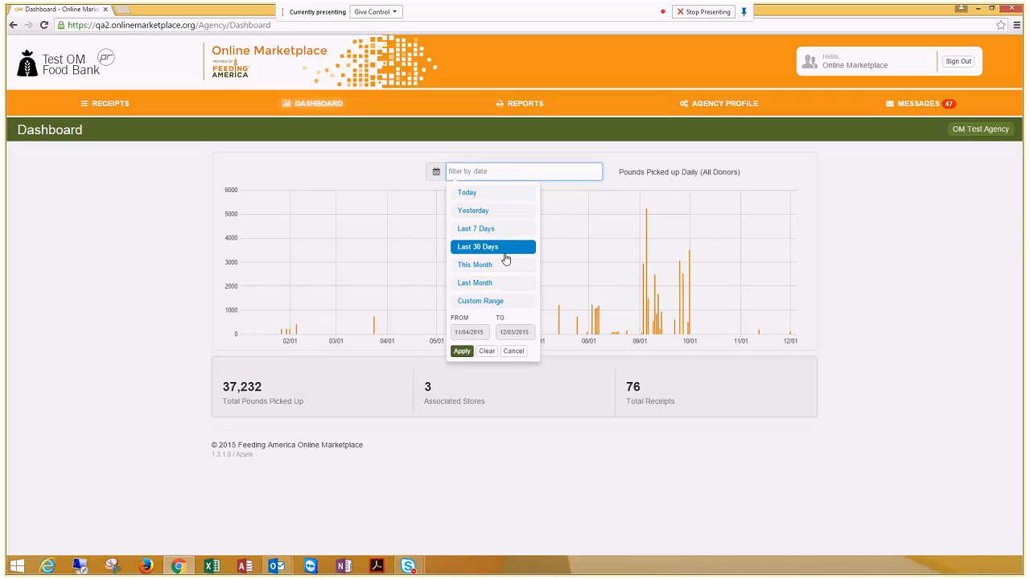
left_click(474, 305)
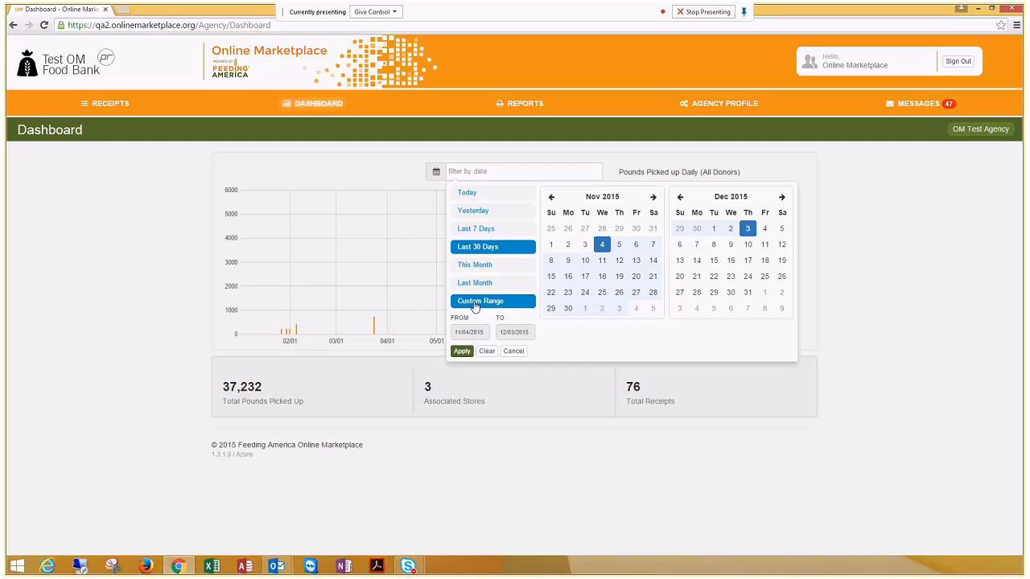
left_click(551, 197)
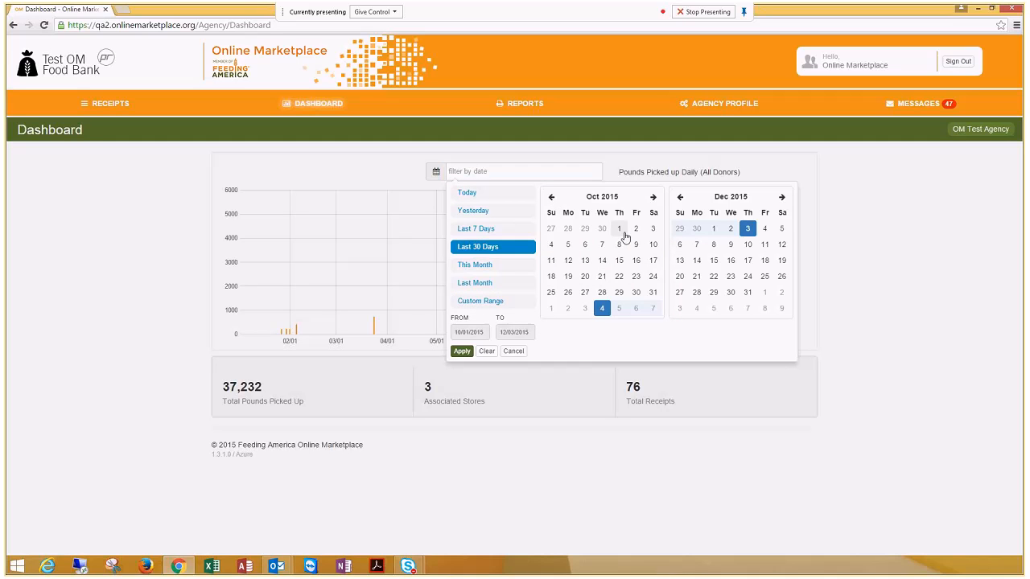
left_click(607, 231)
left_click(618, 232)
left_click(616, 298)
left_click(681, 198)
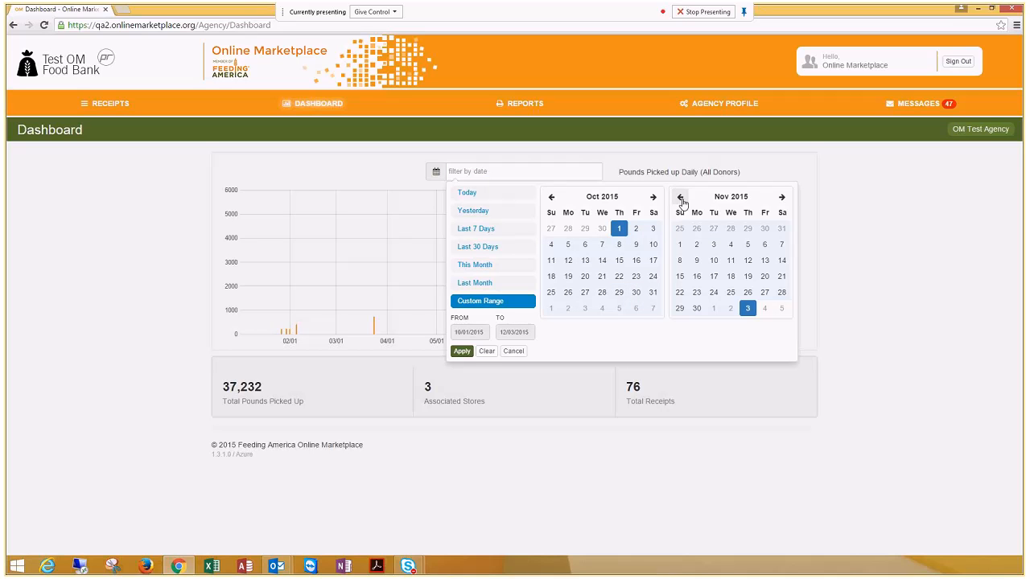
left_click(697, 311)
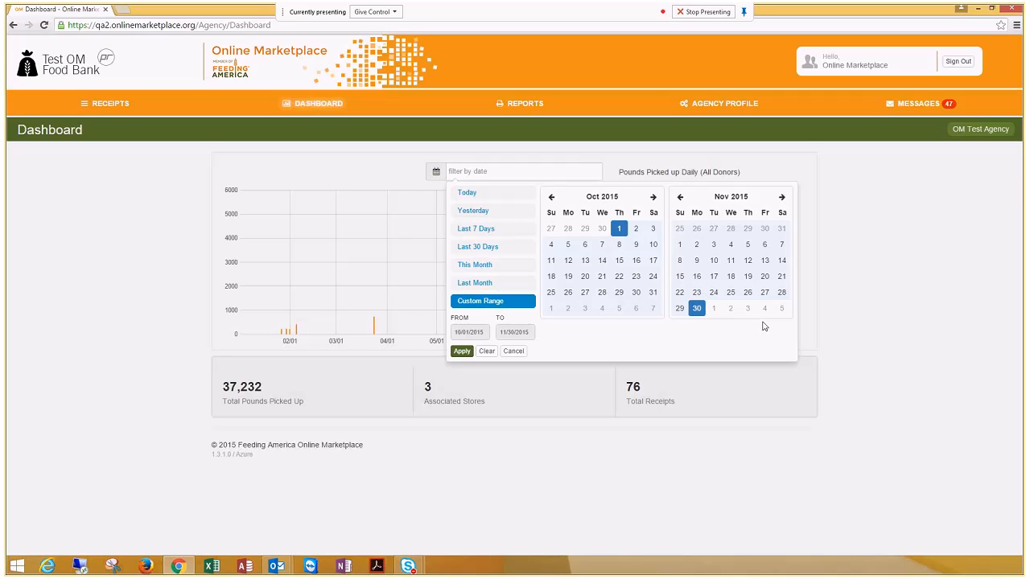
left_click(462, 352)
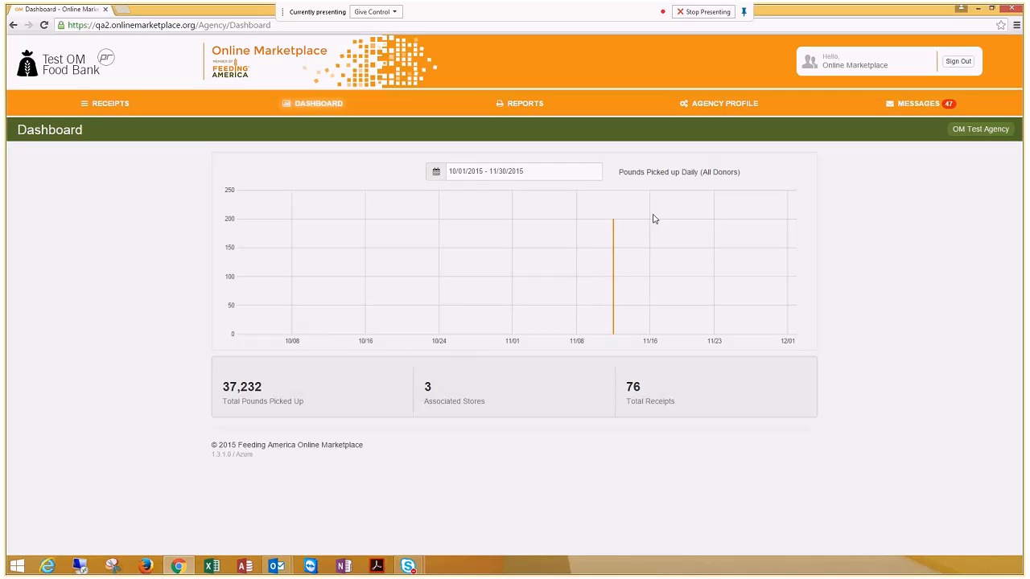
Step: Move the start of the dashboard chart's date range to 09/01/2015 and apply it
left_click(568, 173)
left_click(552, 198)
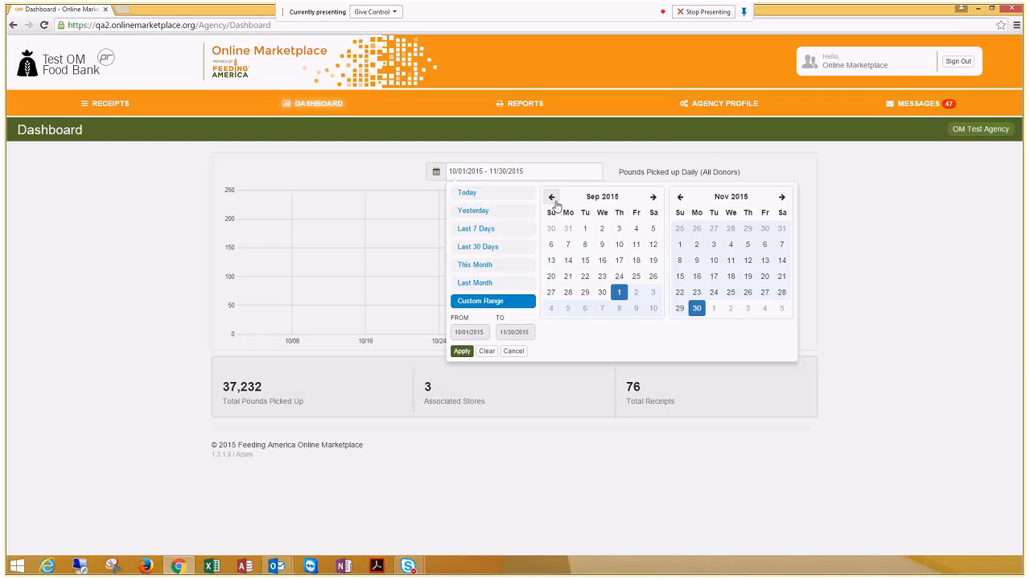
left_click(585, 228)
left_click(461, 351)
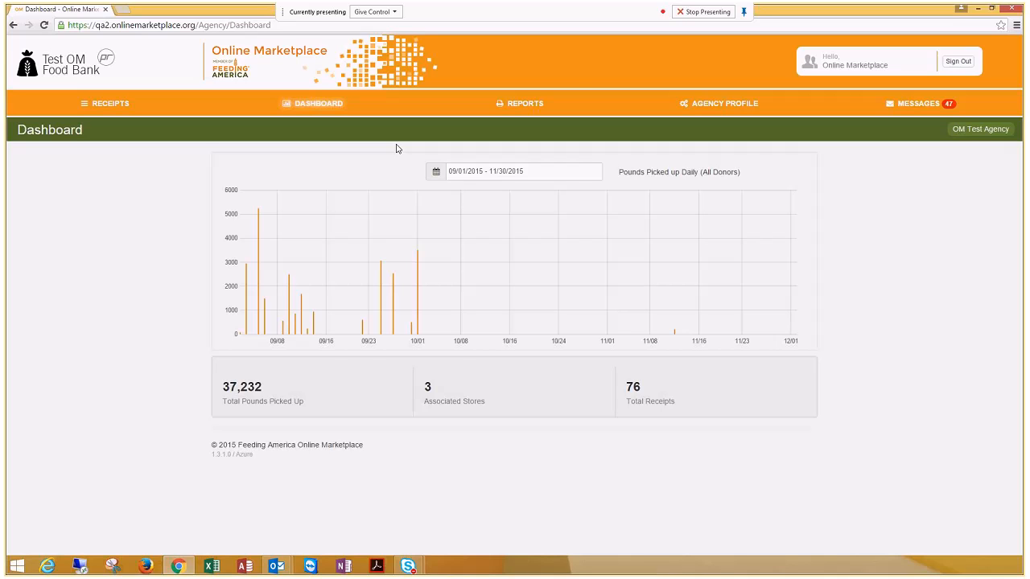
Step: Set the summary report's start date to 11/01/2015 and its end date to 11/30/2015
left_click(519, 103)
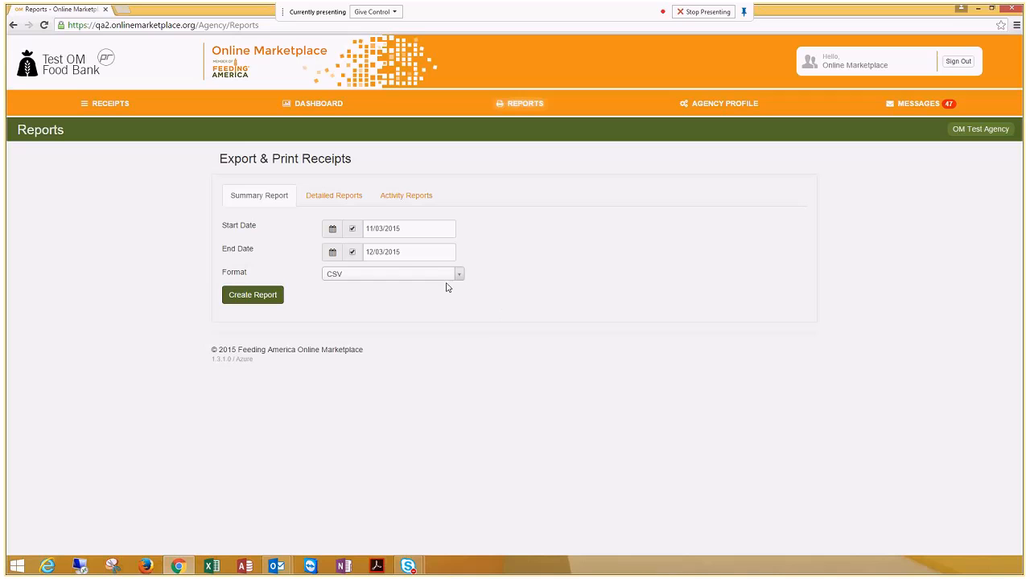
left_click(419, 228)
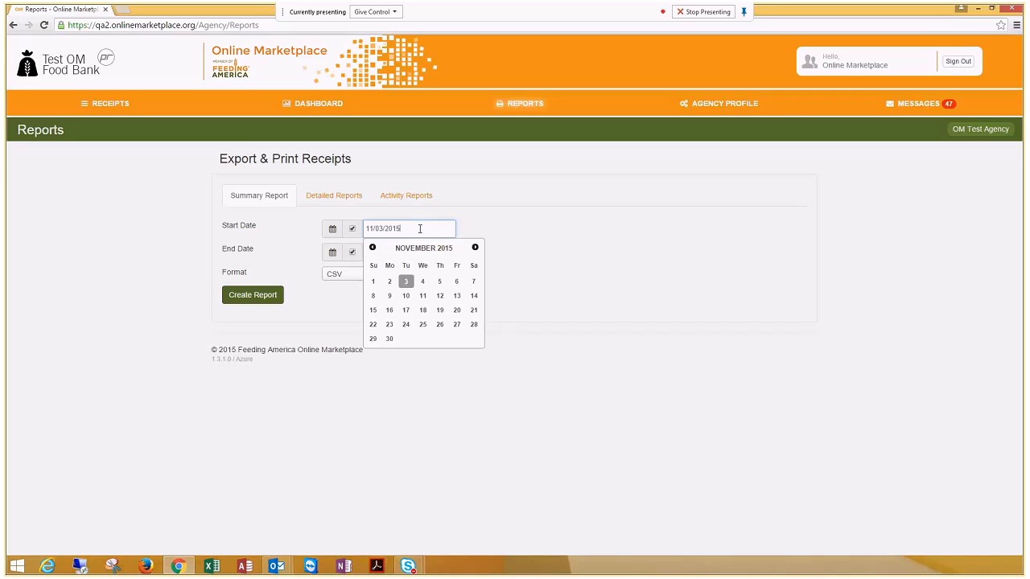
left_click(373, 281)
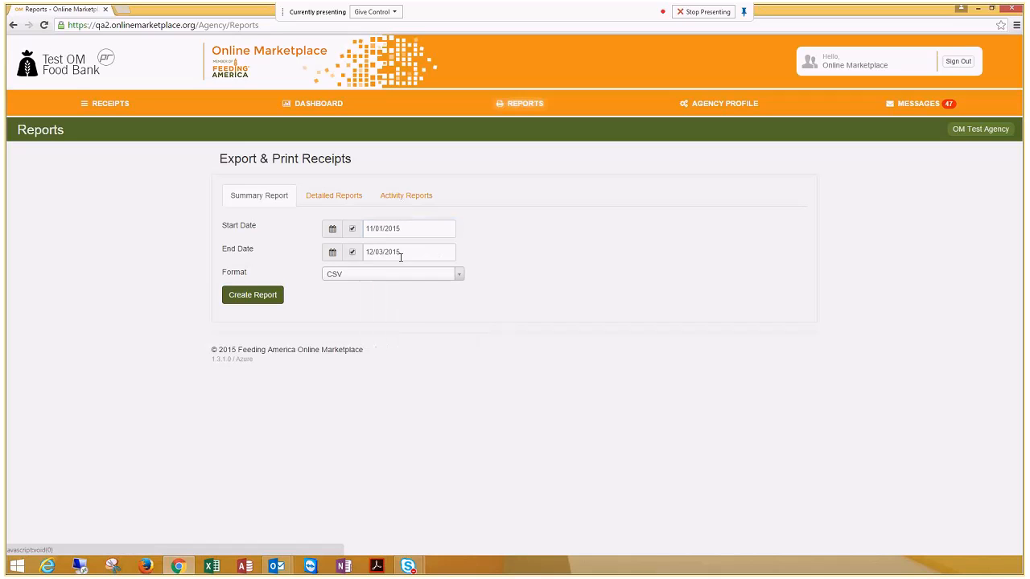
left_click(427, 247)
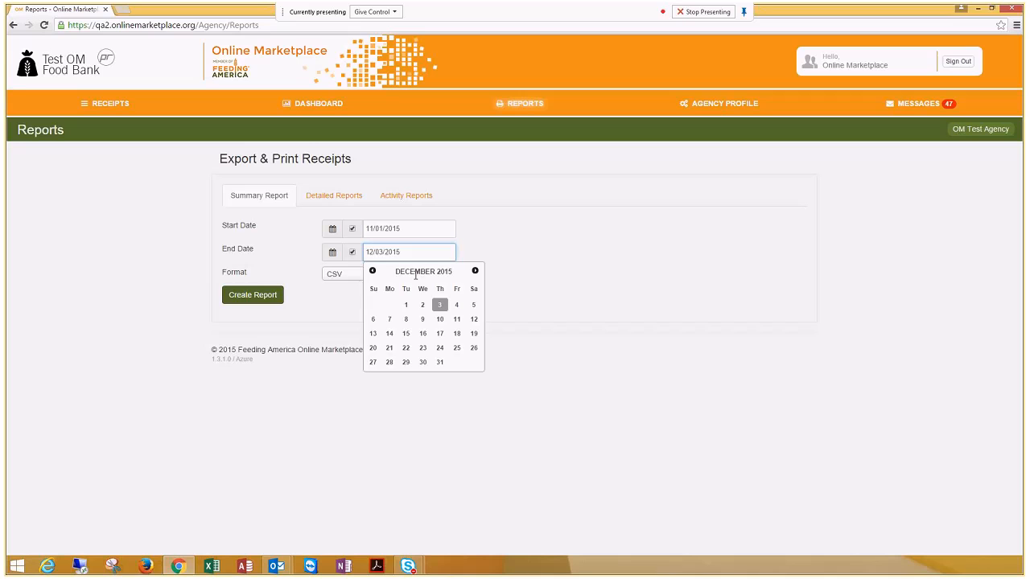
left_click(373, 271)
left_click(389, 362)
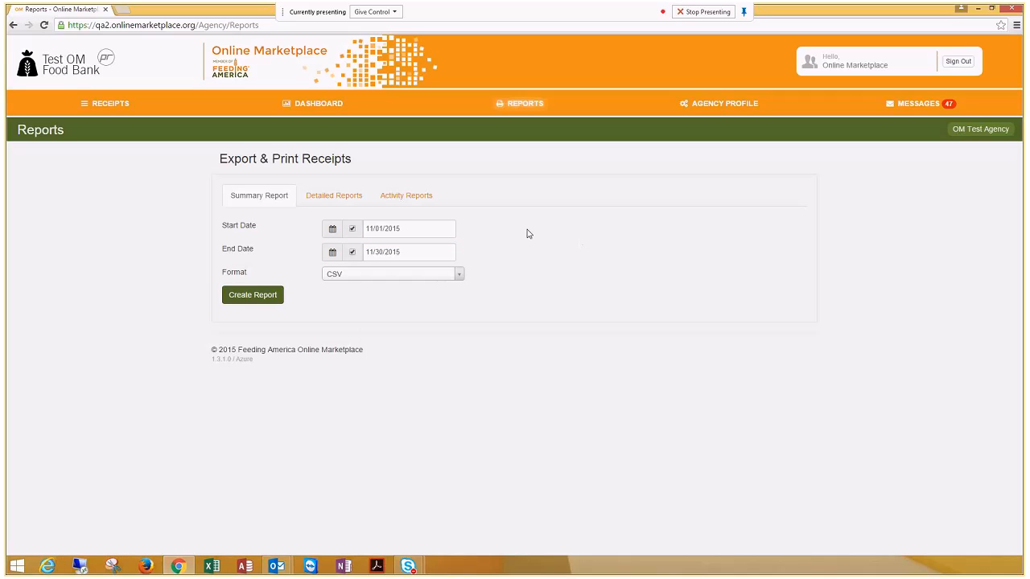
Step: Set the summary report's format to Excel
left_click(461, 277)
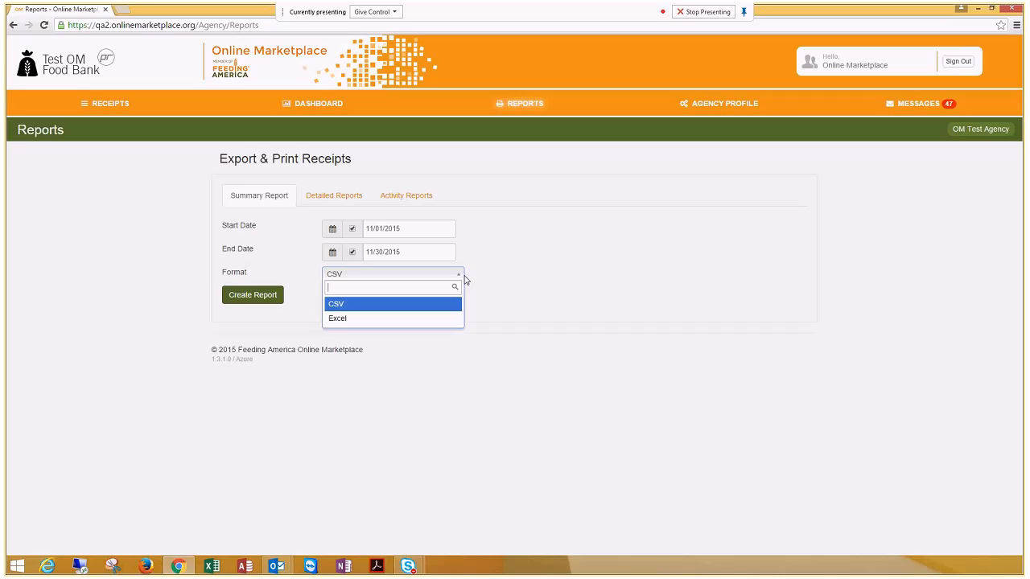
left_click(435, 317)
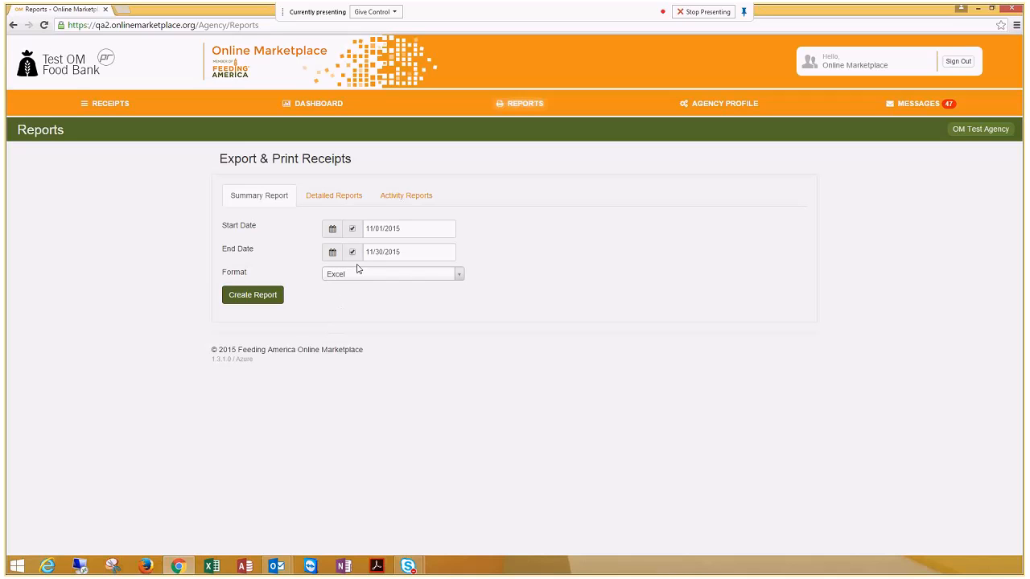
Step: Set up a detailed report for All Donors / No Filter with Pickup as the date filter type
left_click(362, 196)
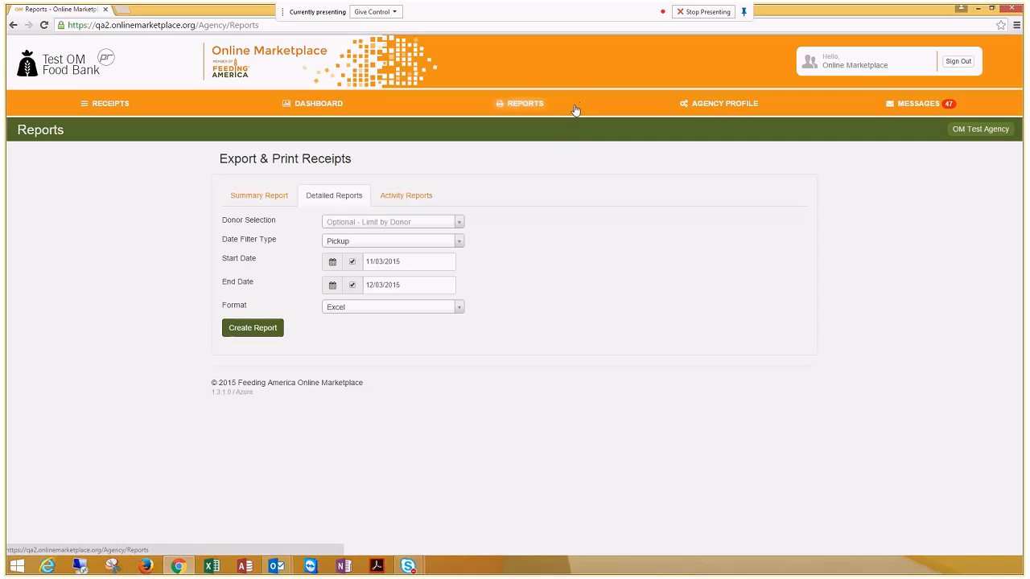
left_click(416, 223)
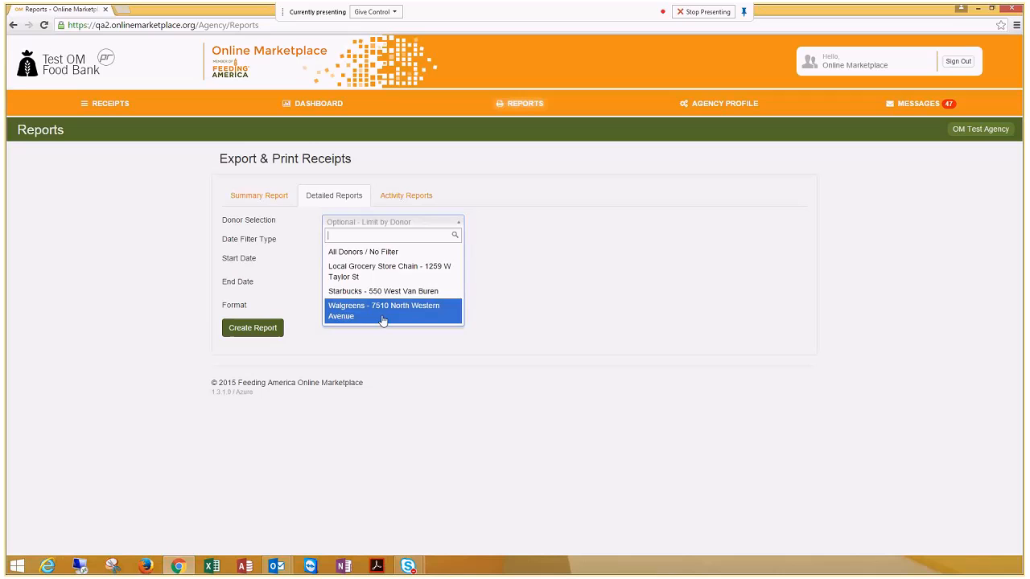
left_click(383, 258)
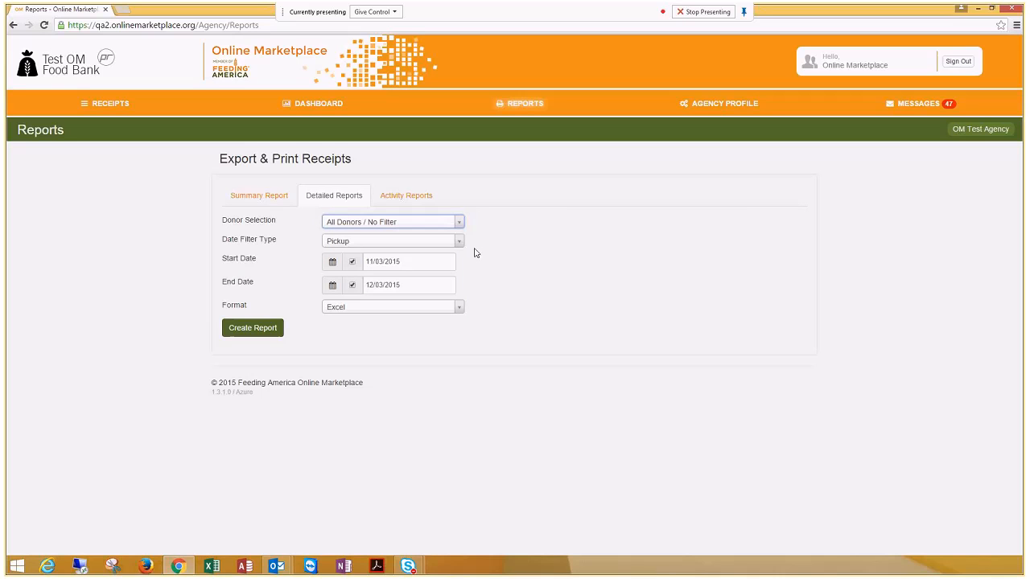
left_click(442, 244)
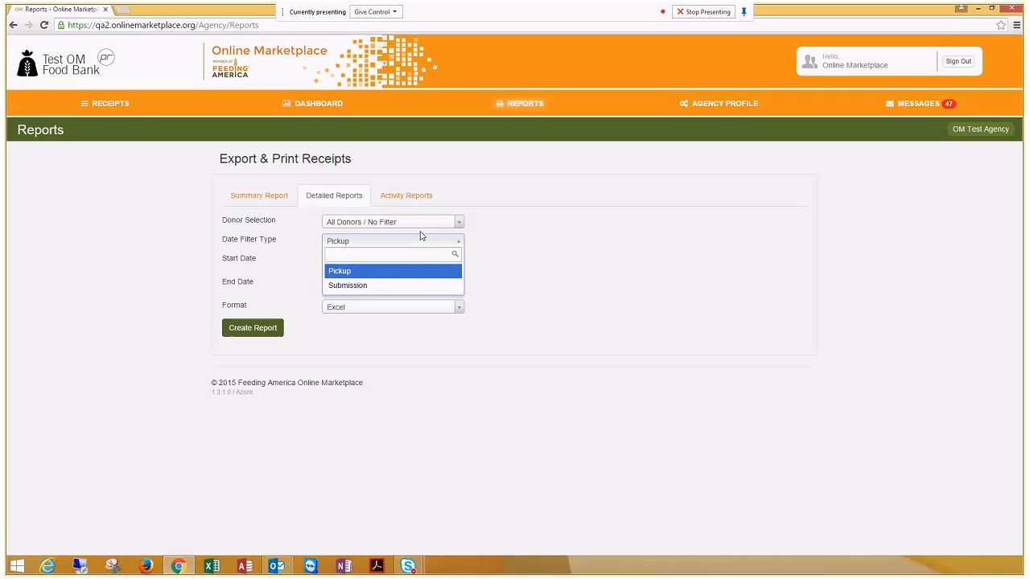
left_click(400, 274)
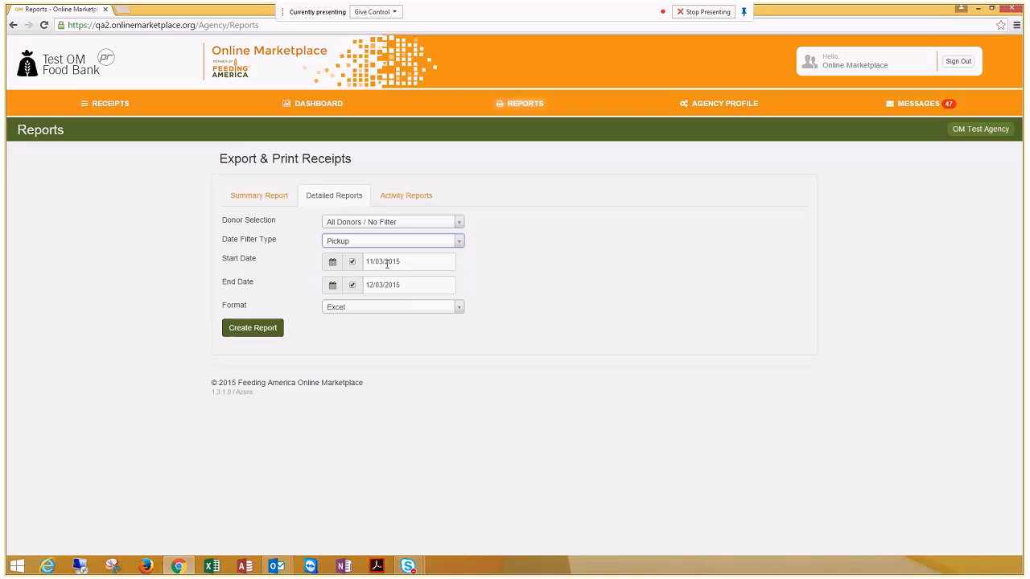
Step: Set the detailed report's format to PDF and create the report
left_click(387, 309)
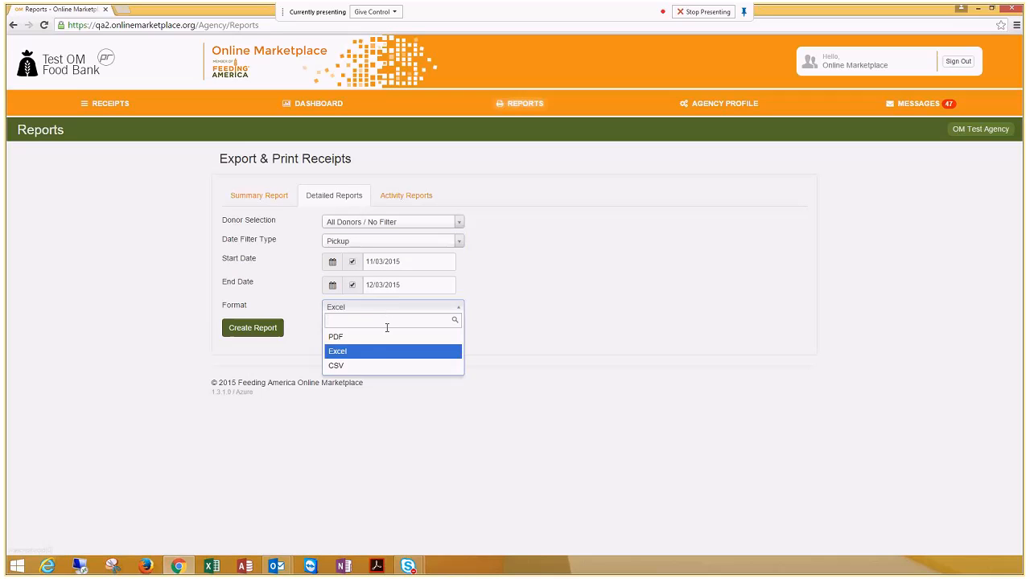
left_click(384, 338)
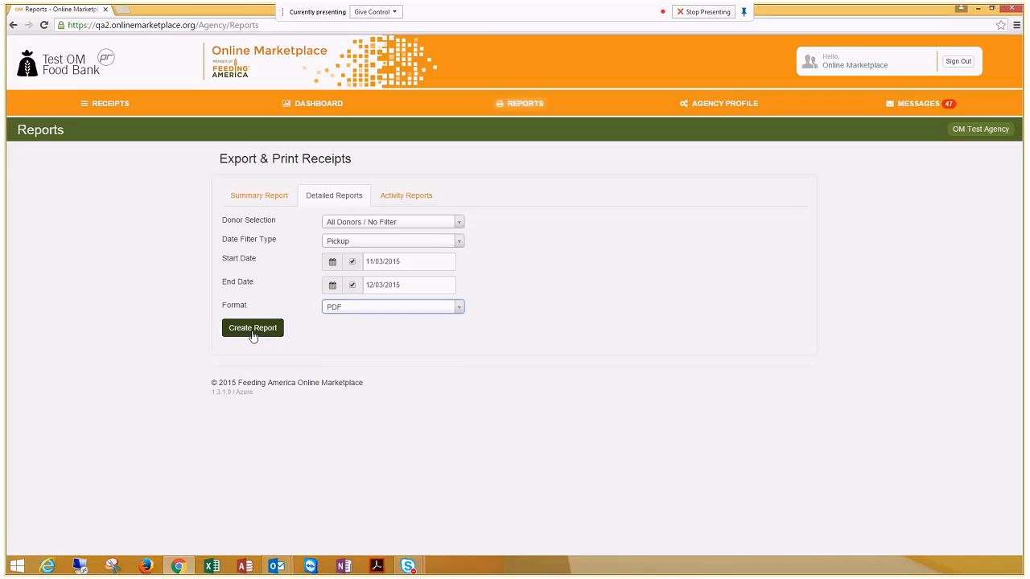
left_click(252, 330)
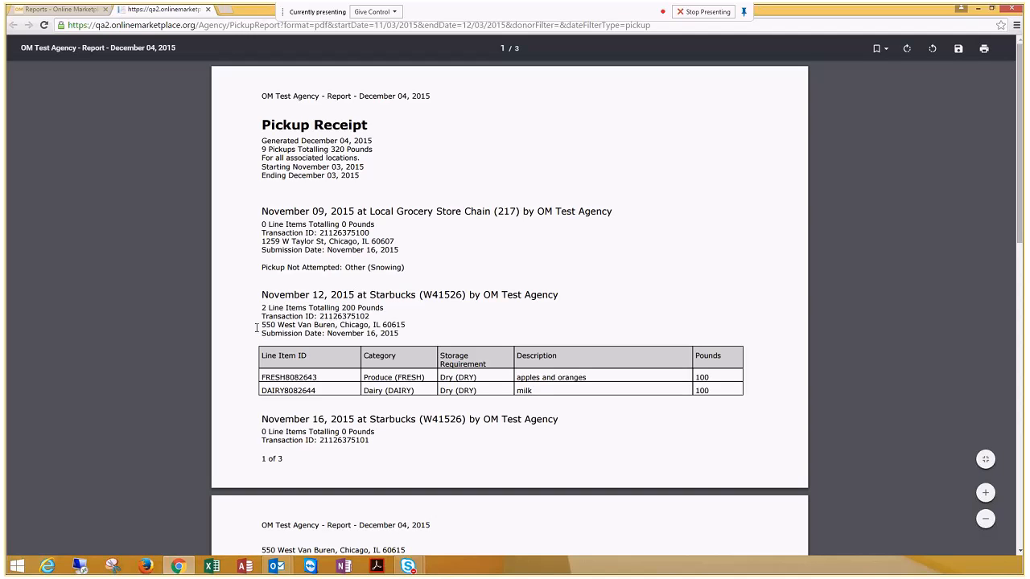
Step: Examine the pickup report's summary header and the reason given for the pickup not attempted, and close the report
left_click_drag(367, 177, 262, 140)
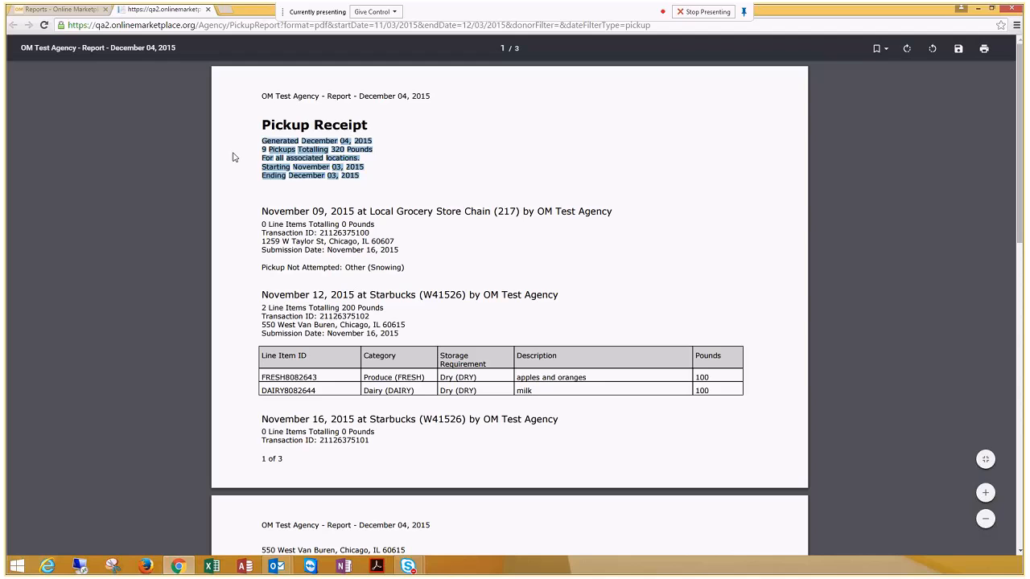
left_click(252, 157)
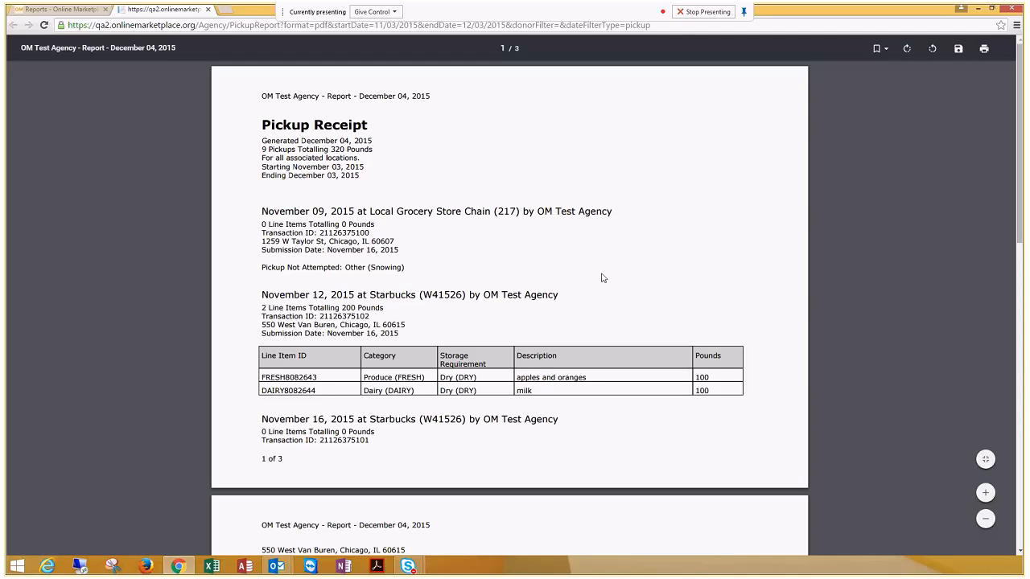
left_click_drag(261, 268, 407, 270)
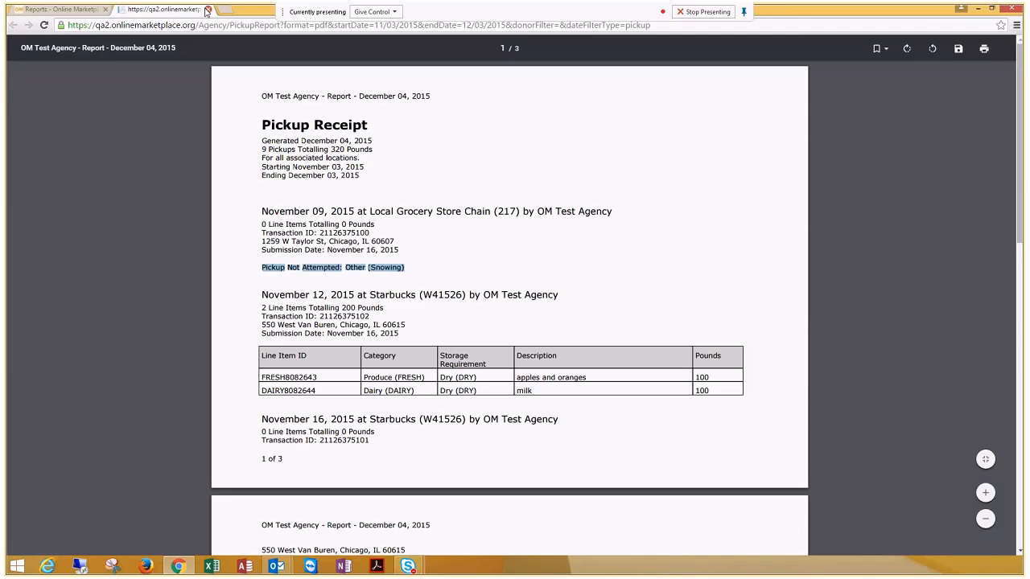
left_click(208, 9)
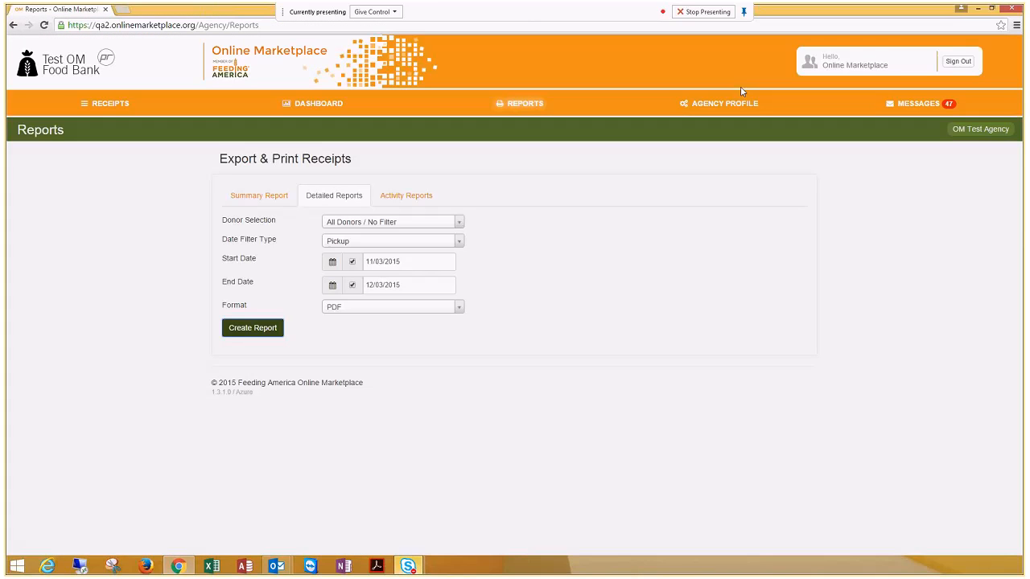
Step: Review the agency profile and read the 10/16/2015 inbox message about delinquent reporting for Walmart, returning to the message list
left_click(744, 107)
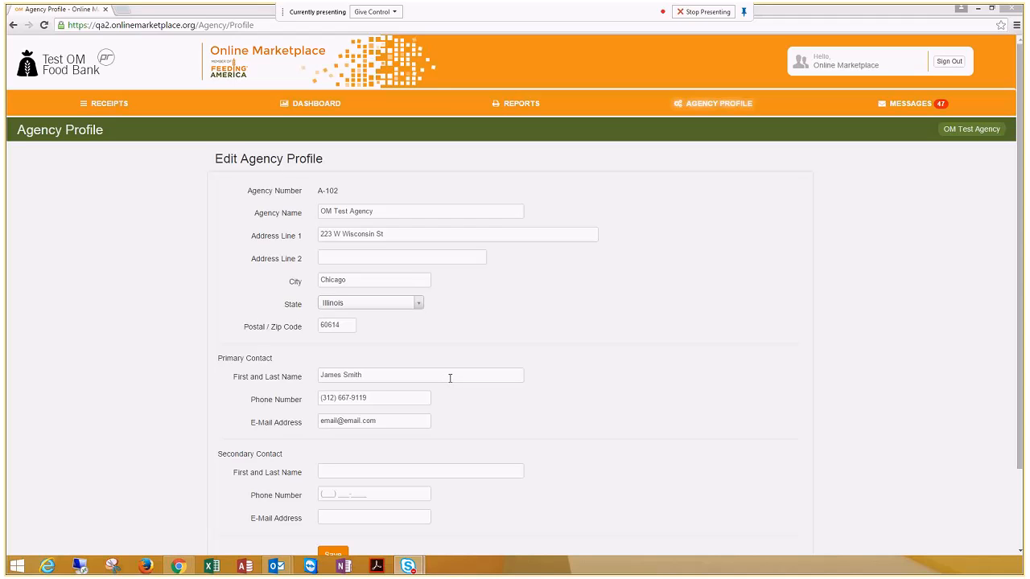
left_click(903, 107)
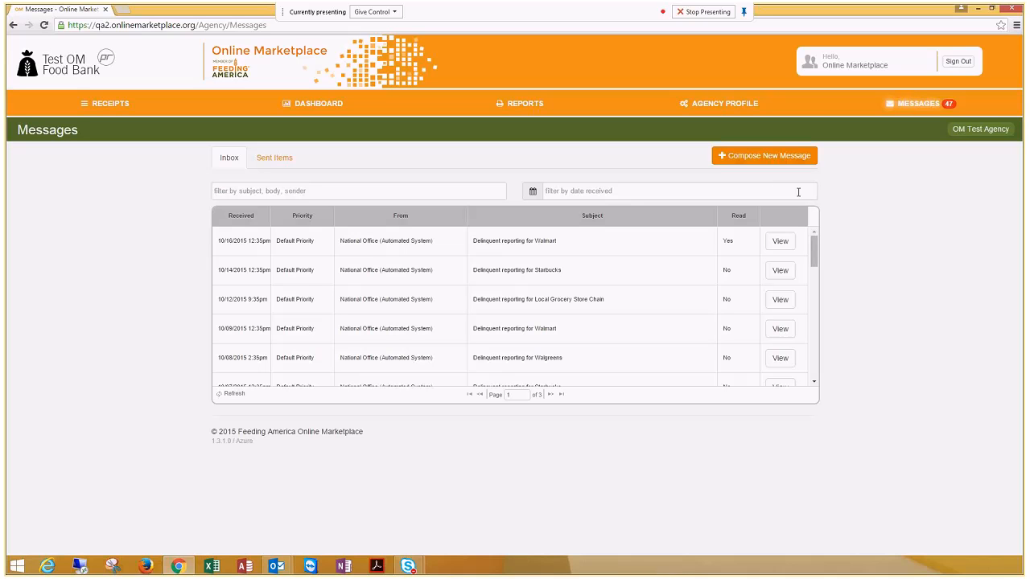
left_click(793, 244)
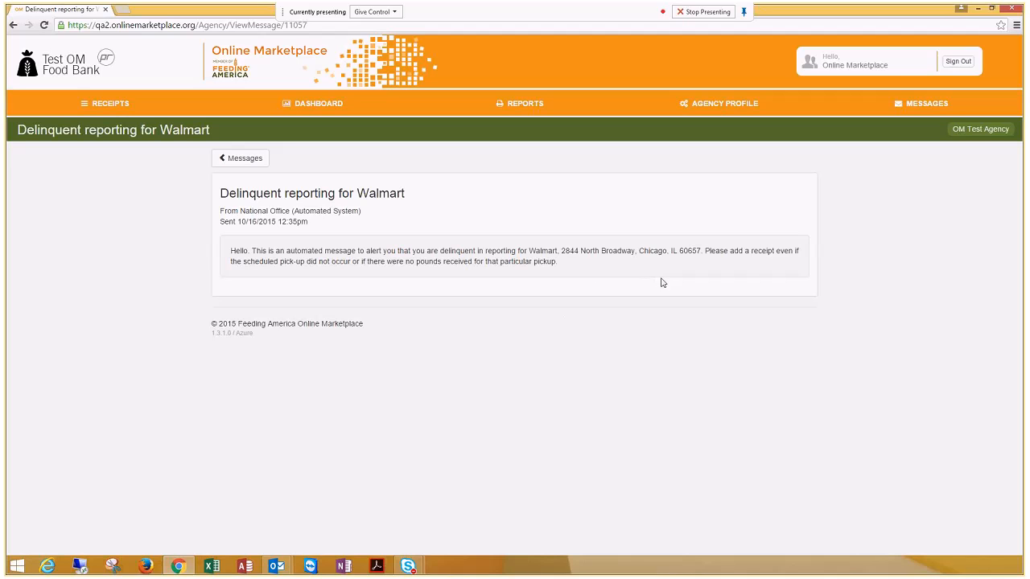
left_click(932, 105)
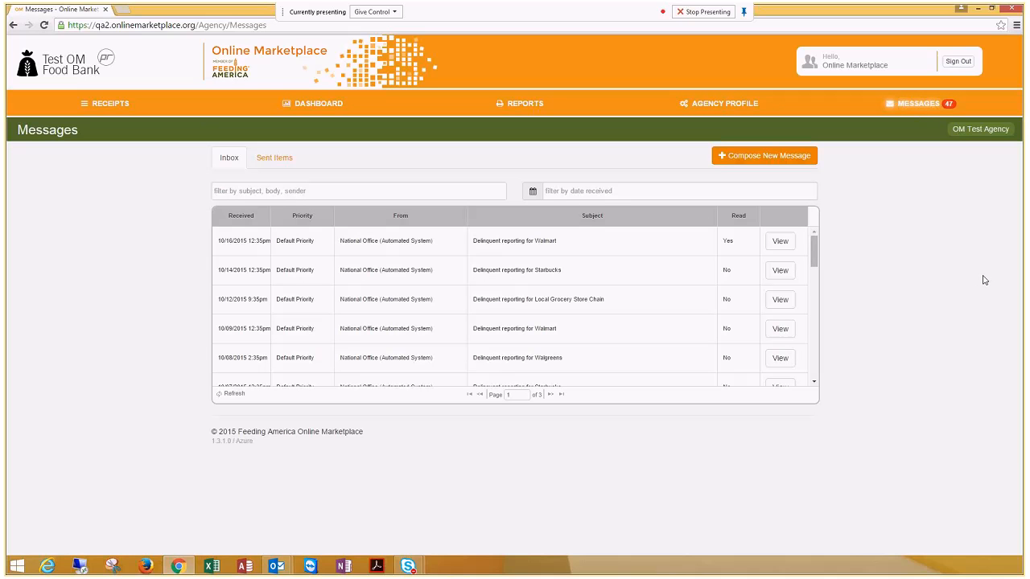
Step: Start a new message with the subject "Test message"
left_click(755, 157)
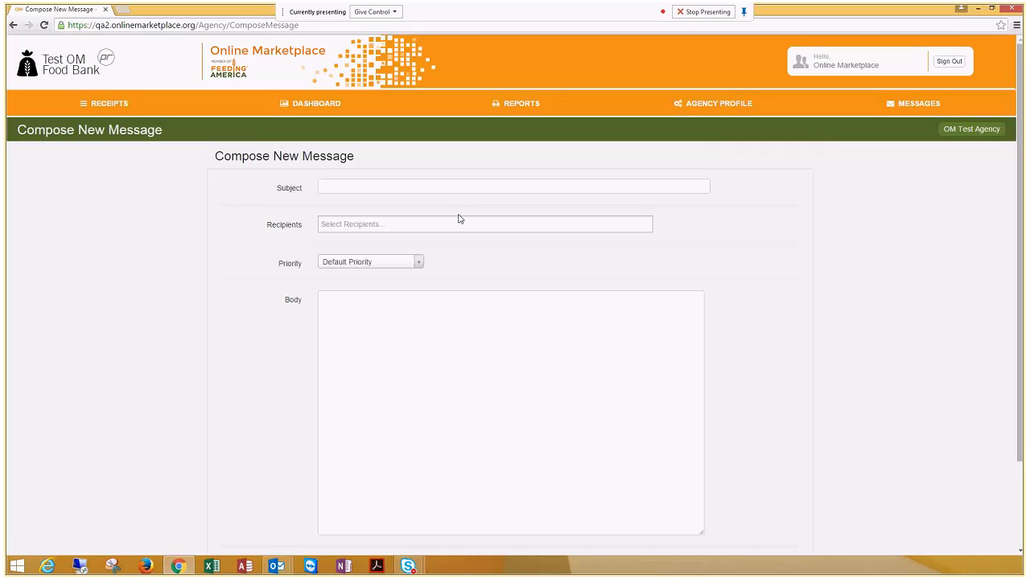
left_click(396, 183)
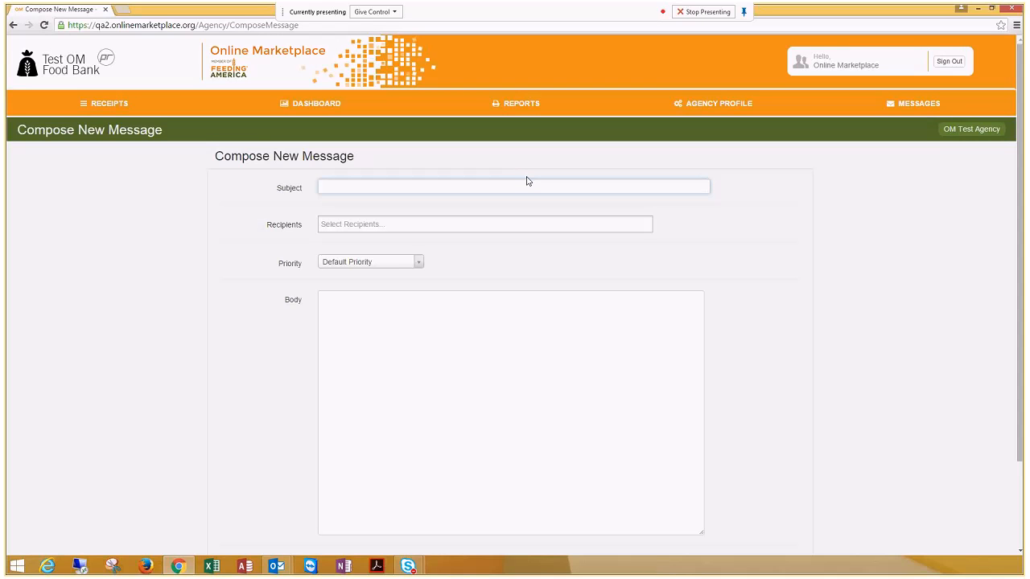
type("Test message")
key("Tab")
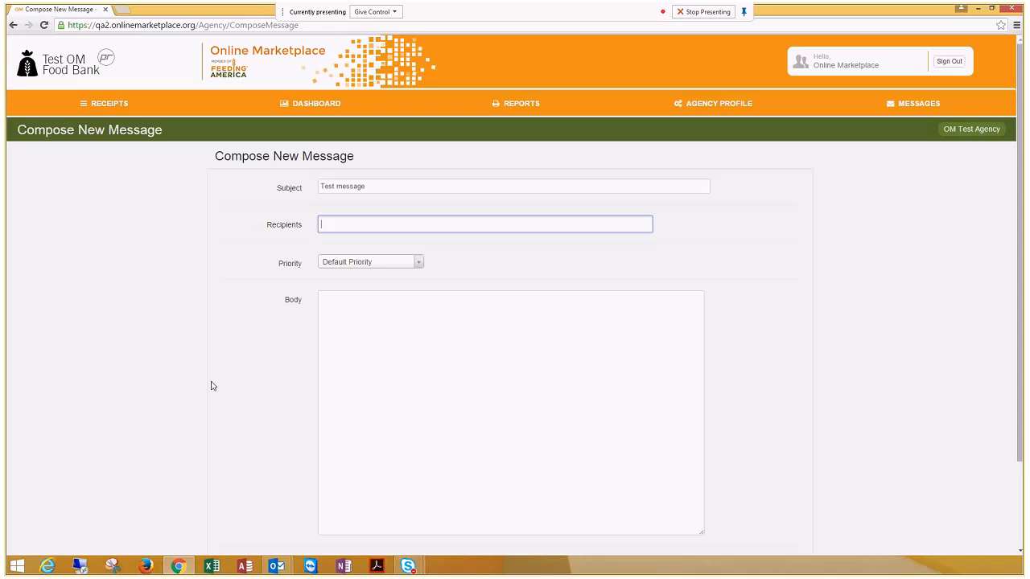
Step: Address the message to Example Food Bank and set its priority to Critical
left_click(367, 227)
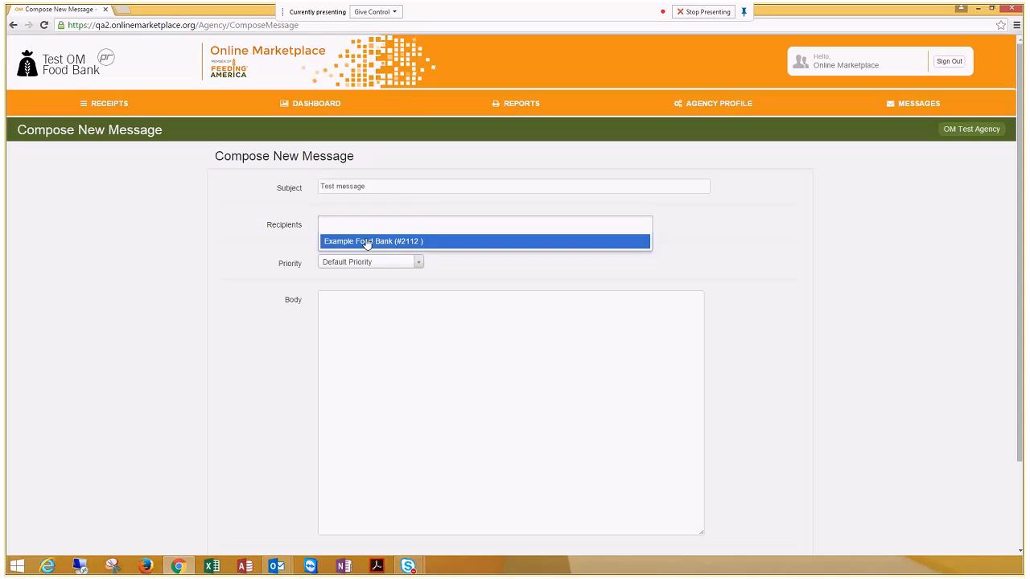
left_click(367, 242)
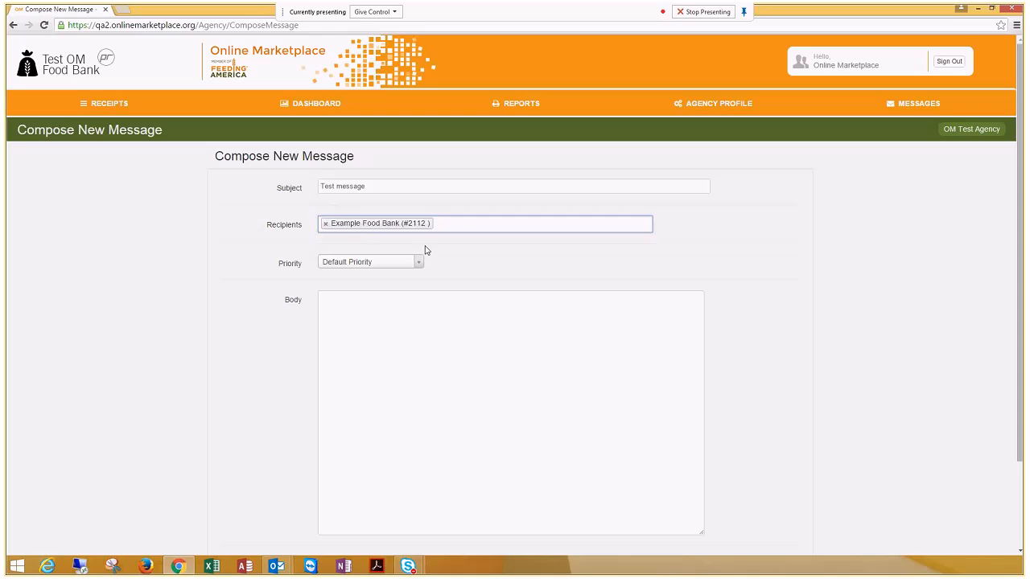
left_click(403, 270)
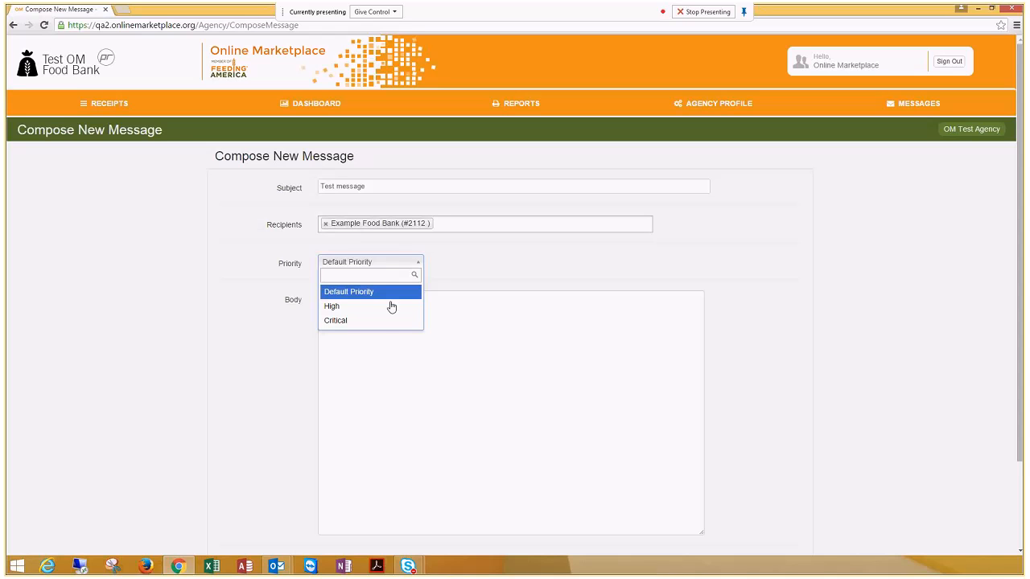
left_click(368, 321)
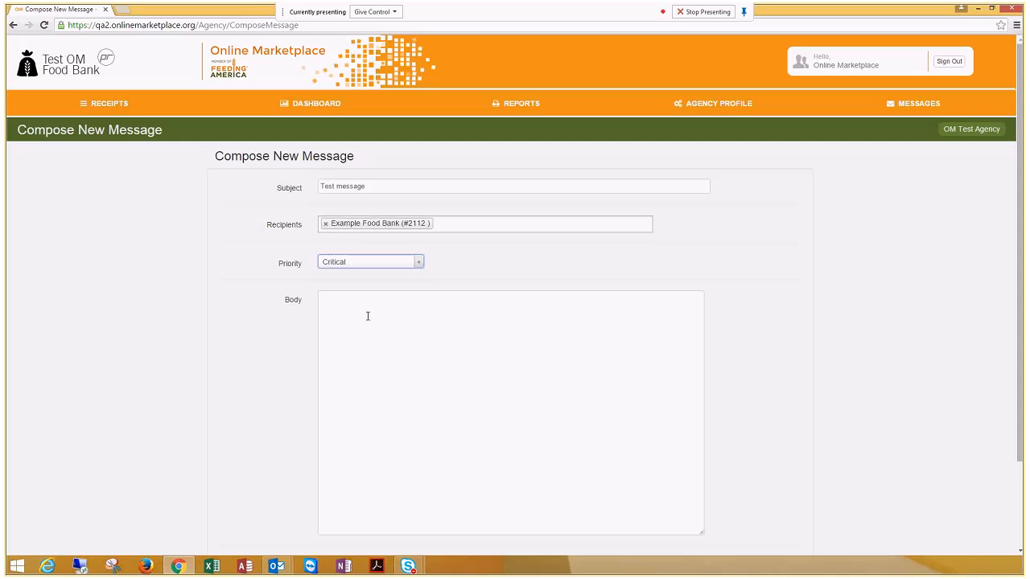
Step: Write "Your text here." as the message body and send the message
left_click(368, 316)
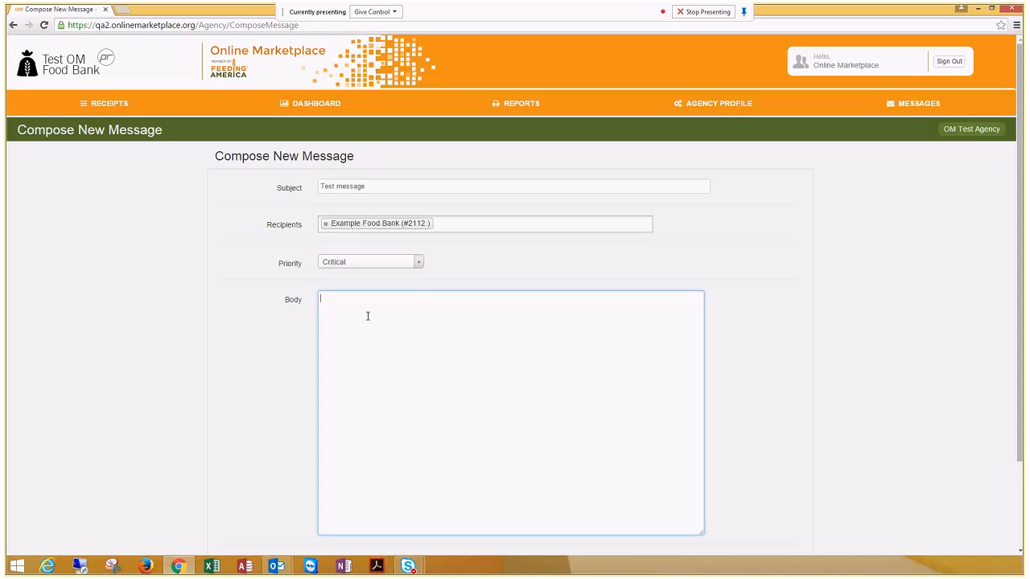
type("Your text here")
scroll(239, 349, "down", 1)
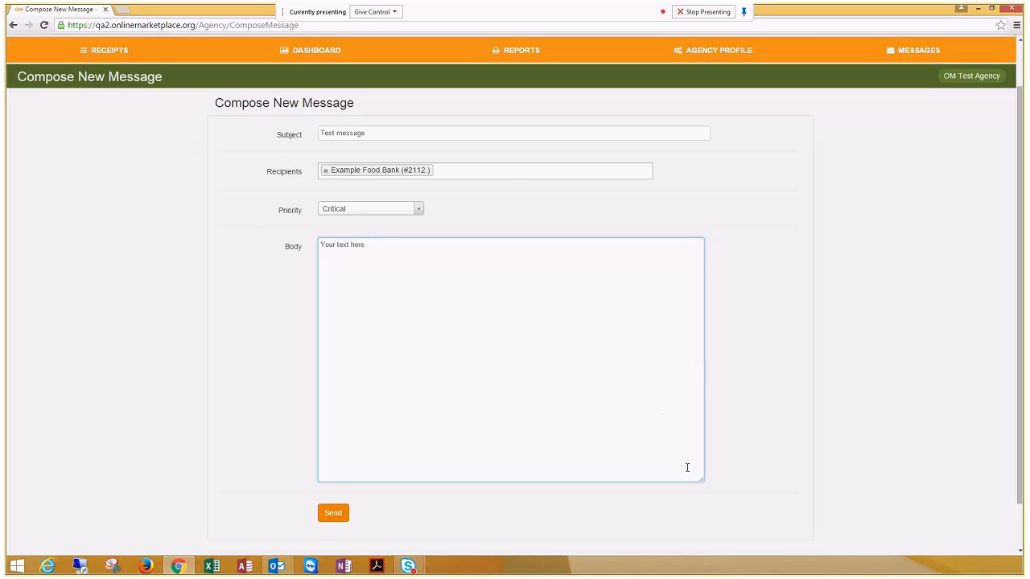
left_click(330, 515)
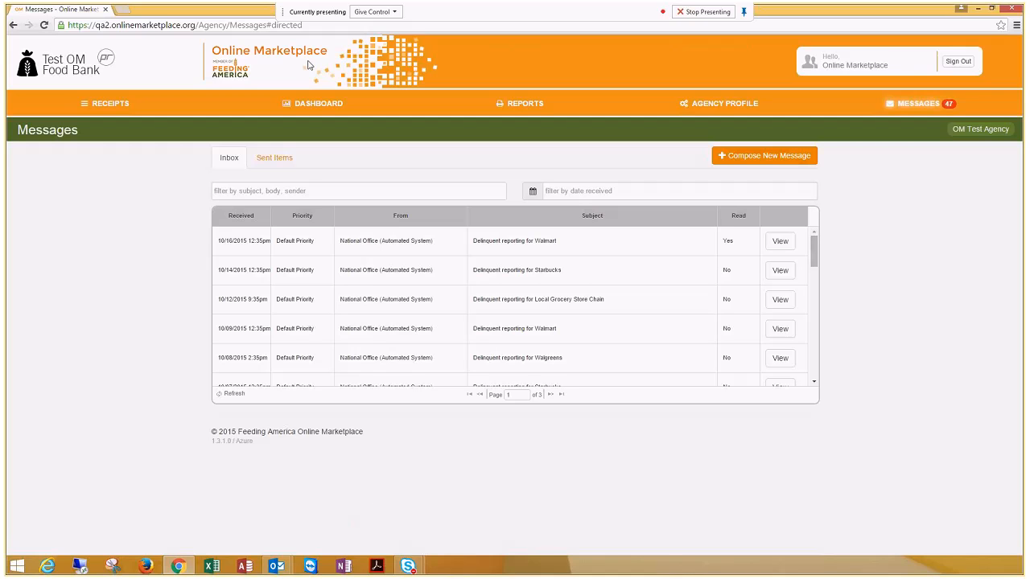
Step: Open the sent "Test message" from the sent items to view its content
left_click(286, 161)
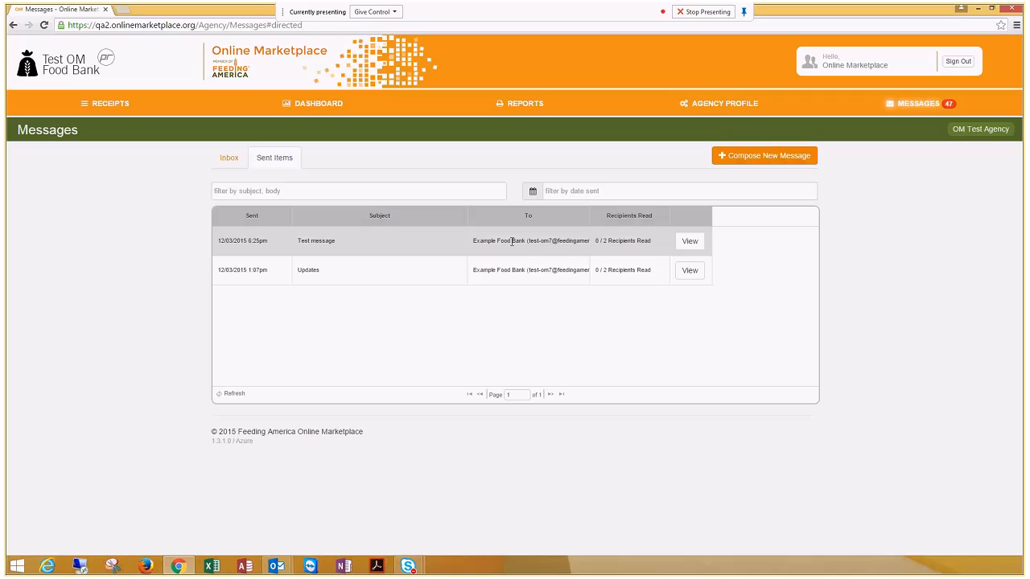
left_click(696, 245)
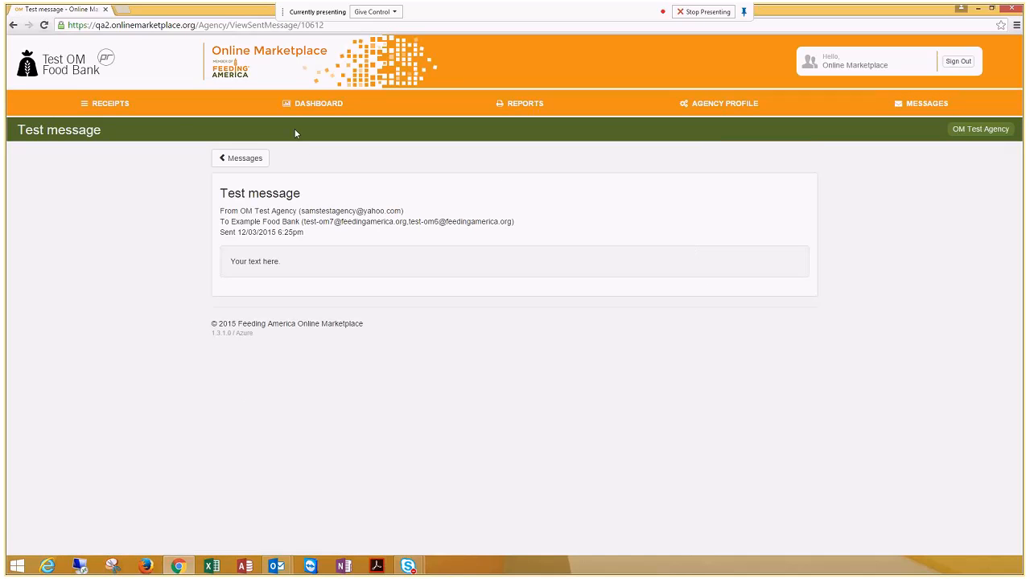